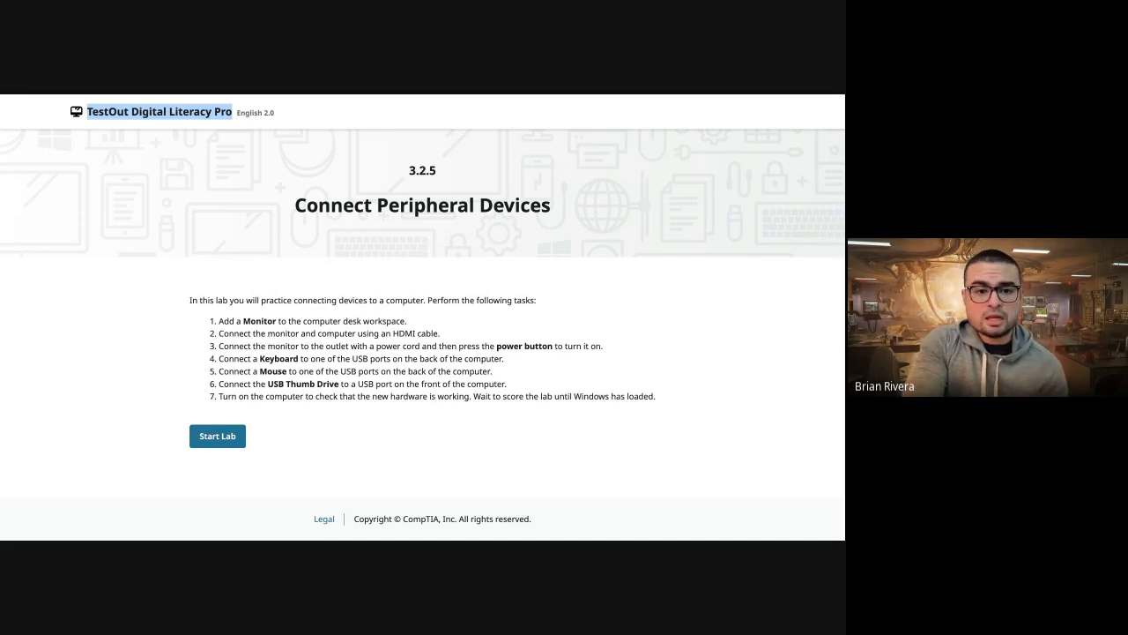
- Start the Connect Peripheral Devices lab and look through the cable and input device categories on the shelf
{"action": "left_click", "coordinate": [226, 438]}
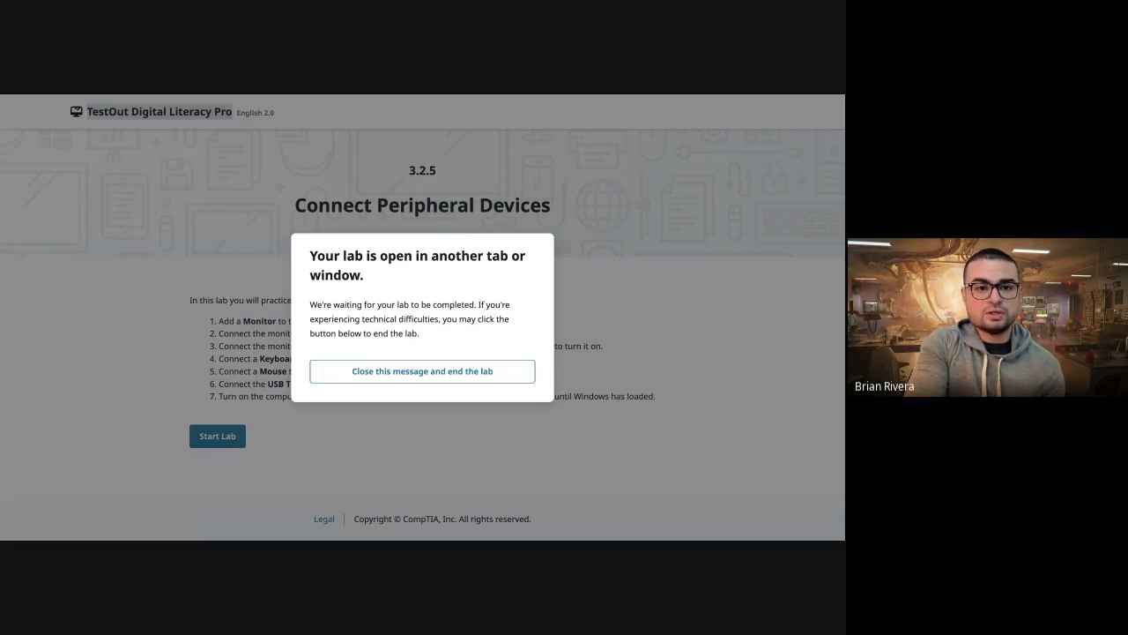
{"action": "key", "text": "ctrl+Tab"}
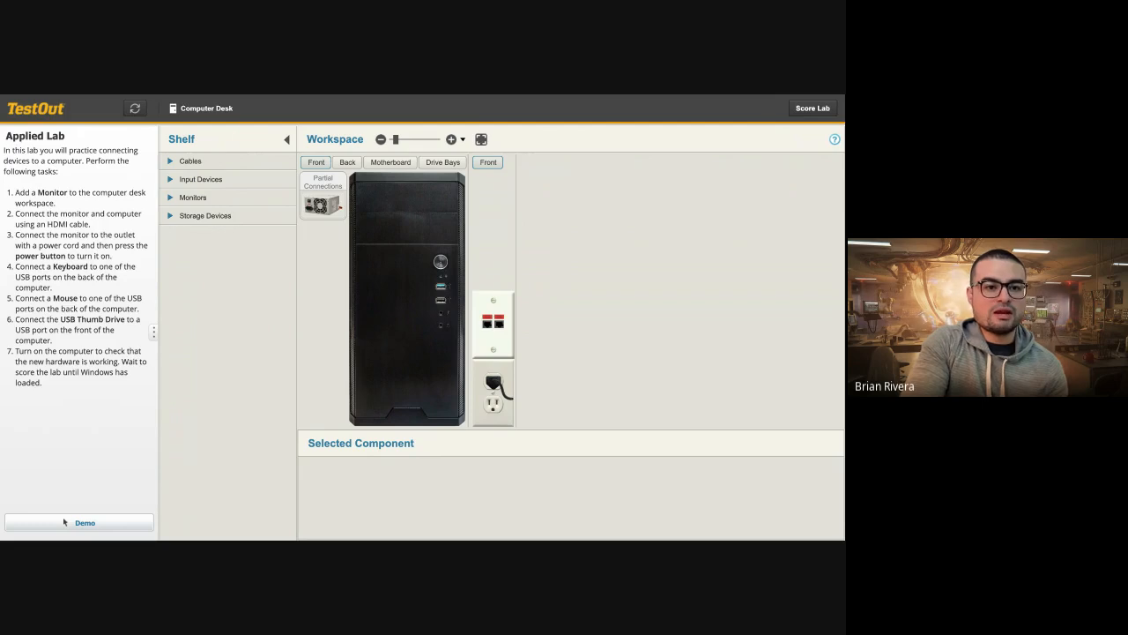
{"action": "left_click", "coordinate": [179, 161]}
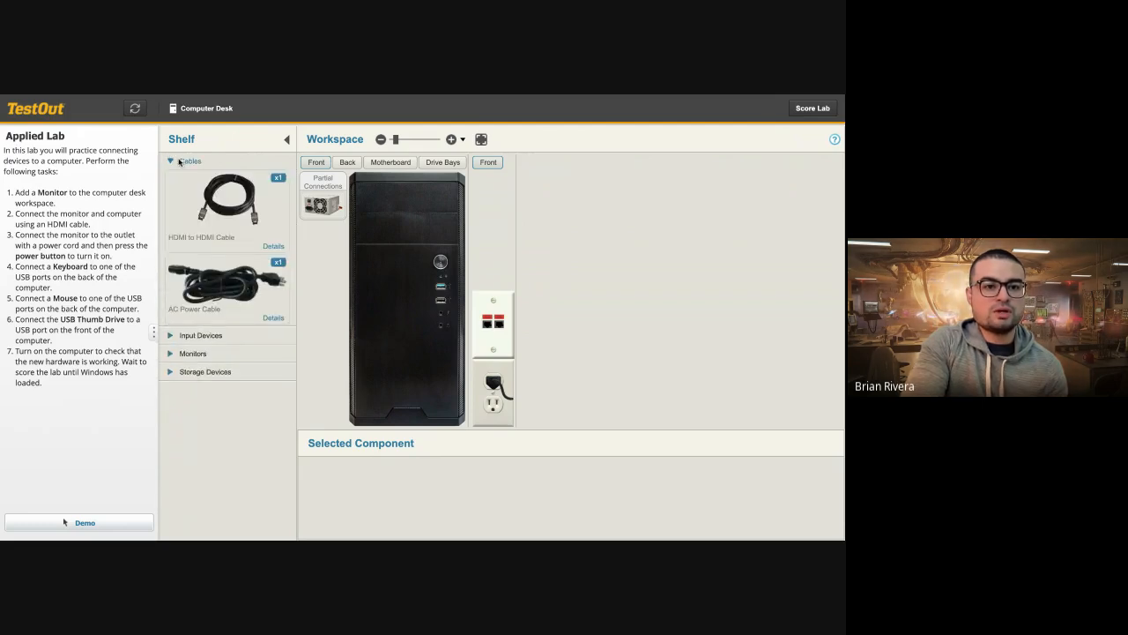
{"action": "left_click", "coordinate": [179, 161]}
{"action": "left_click", "coordinate": [173, 180]}
{"action": "left_click", "coordinate": [173, 180]}
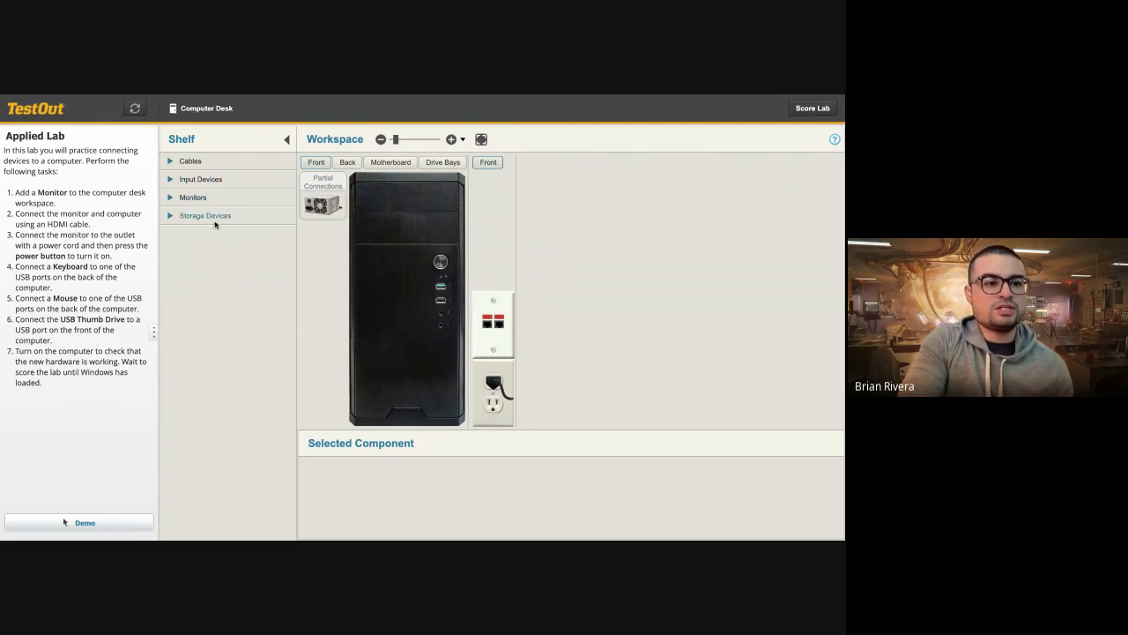
- Add the Monitor from the shelf to the computer desk workspace and show its back with the ports
{"action": "left_click", "coordinate": [192, 199]}
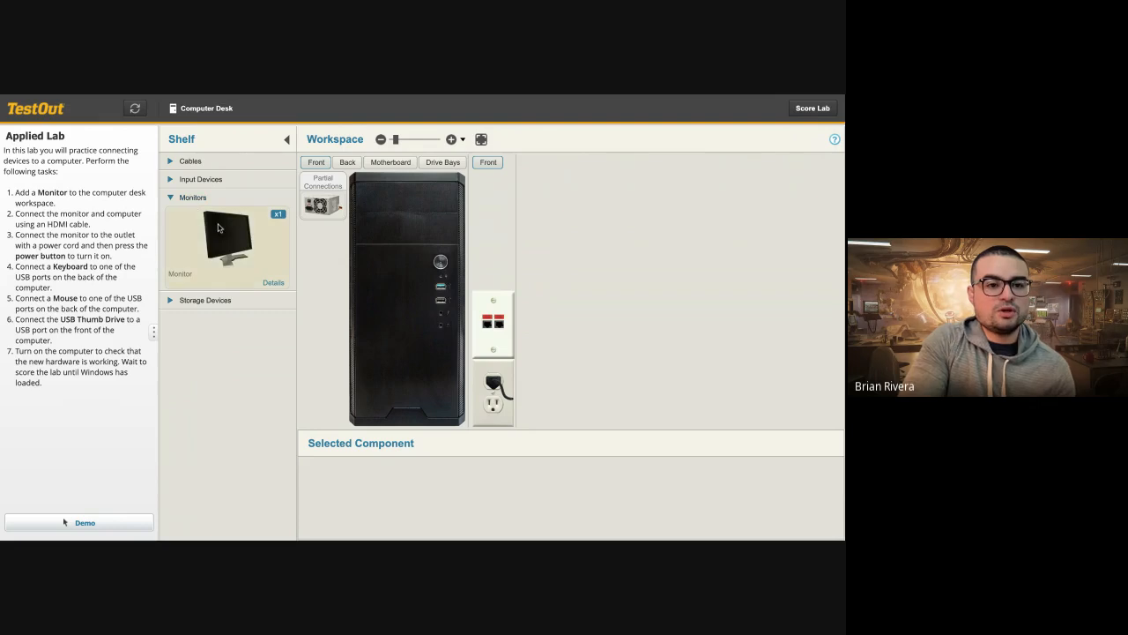
{"action": "left_click_drag", "start_coordinate": [220, 231], "coordinate": [604, 255]}
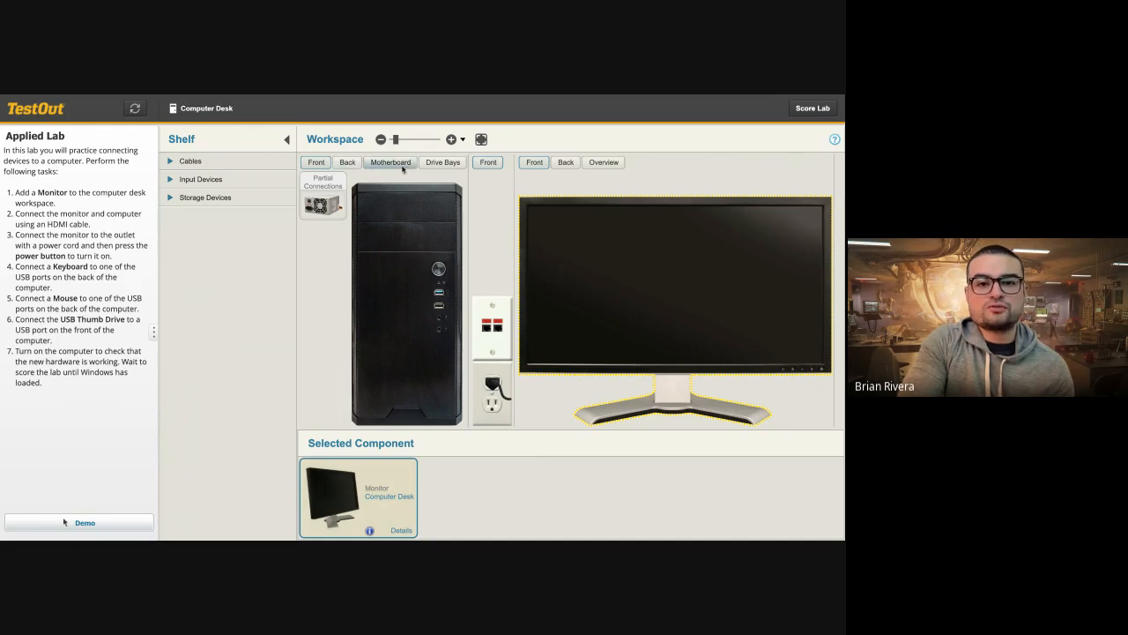
{"action": "left_click", "coordinate": [565, 164]}
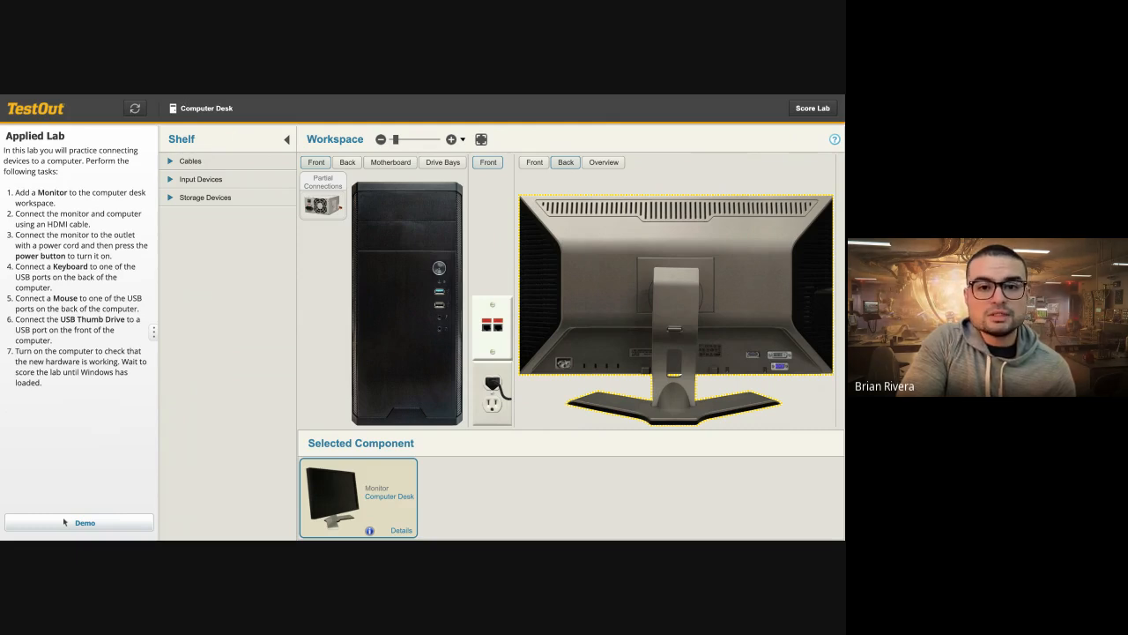
{"action": "left_click", "coordinate": [452, 139]}
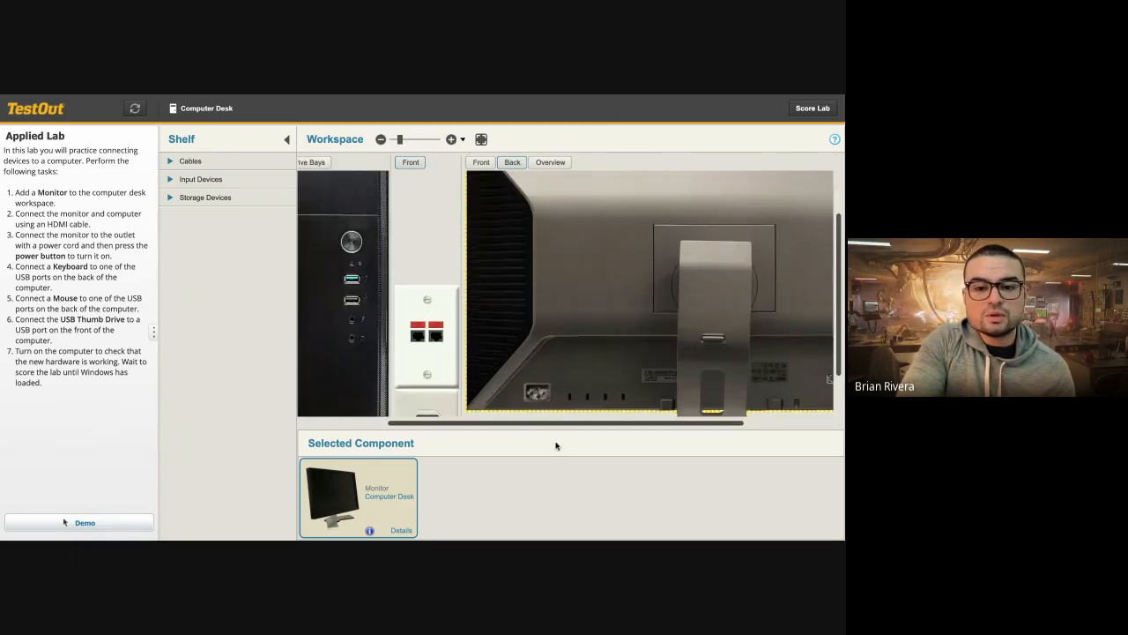
{"action": "left_click_drag", "start_coordinate": [564, 424], "coordinate": [669, 417]}
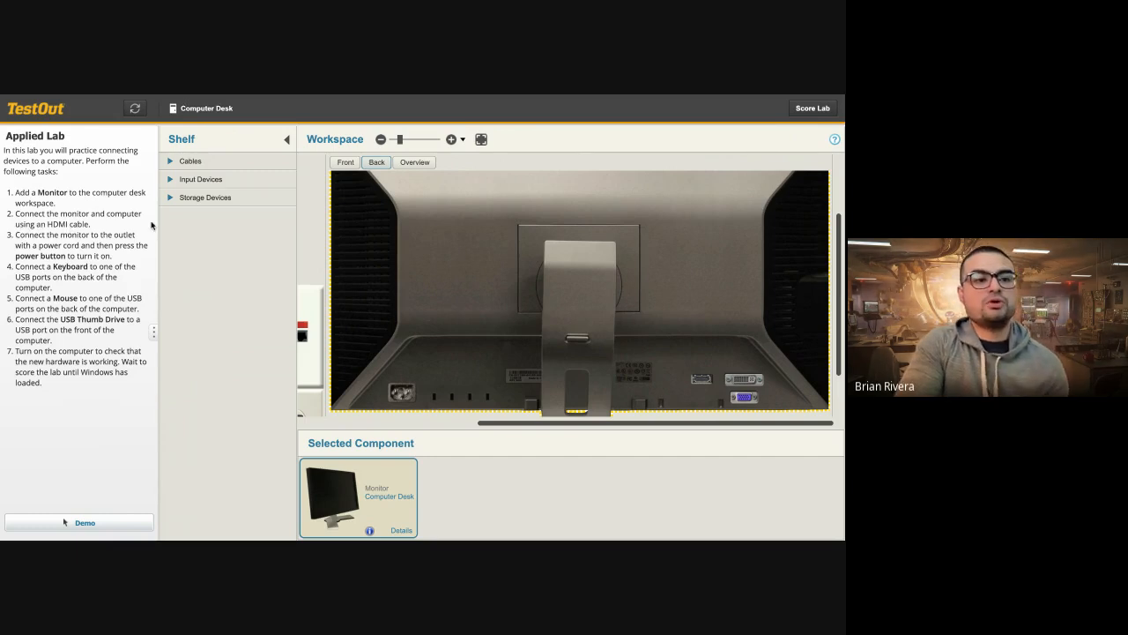
- Show the back of the computer and connect one end of the HDMI to HDMI Cable to its HDMI port
{"action": "left_click", "coordinate": [179, 164]}
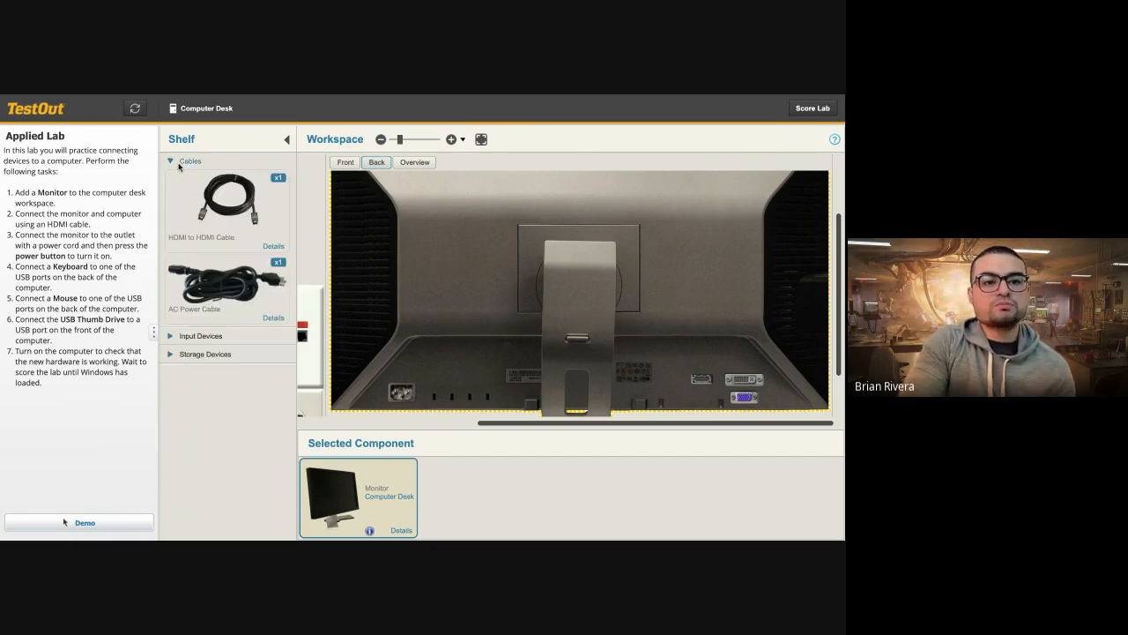
{"action": "left_click", "coordinate": [380, 139]}
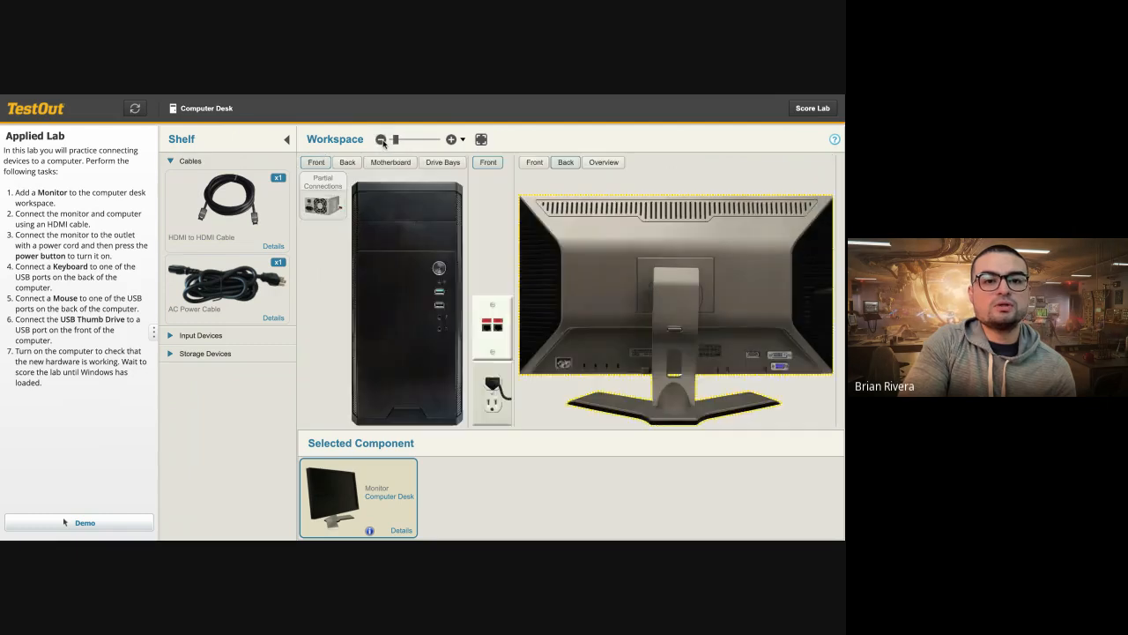
{"action": "left_click", "coordinate": [342, 166]}
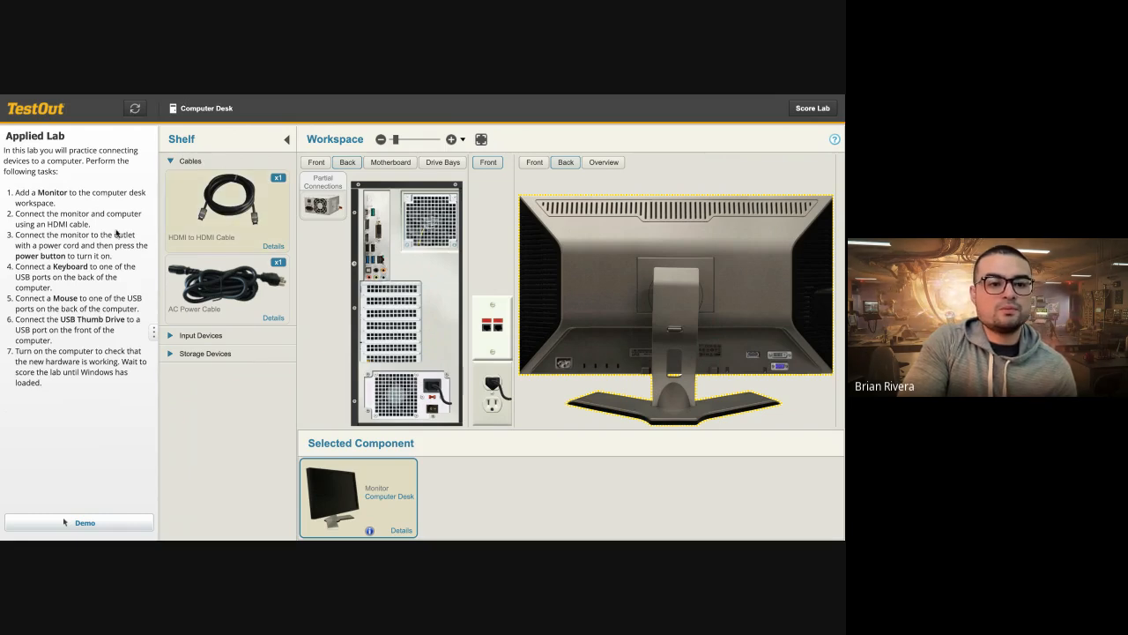
{"action": "left_click", "coordinate": [452, 139]}
{"action": "left_click_drag", "start_coordinate": [465, 424], "coordinate": [372, 425]}
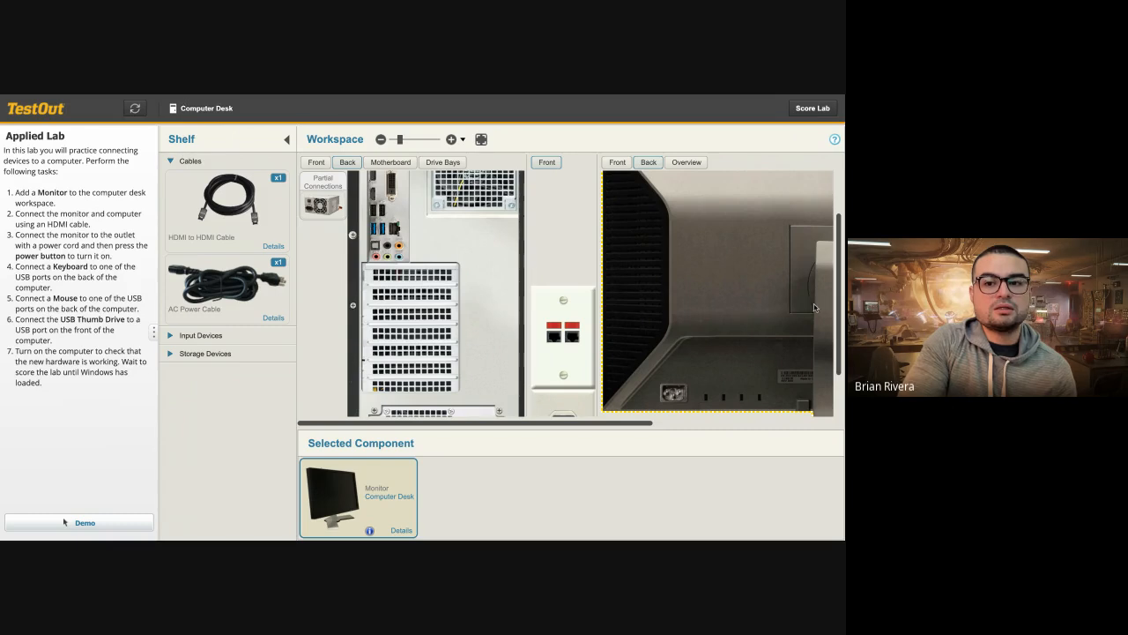
{"action": "left_click_drag", "start_coordinate": [840, 291], "coordinate": [837, 248]}
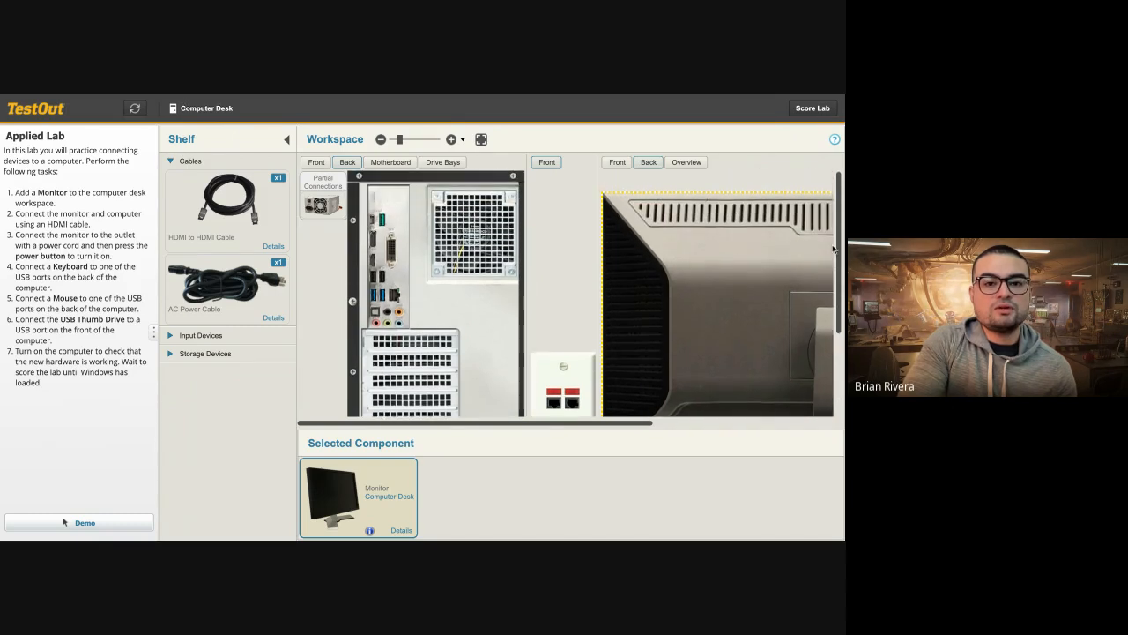
{"action": "left_click", "coordinate": [451, 139]}
{"action": "left_click_drag", "start_coordinate": [476, 425], "coordinate": [424, 425]}
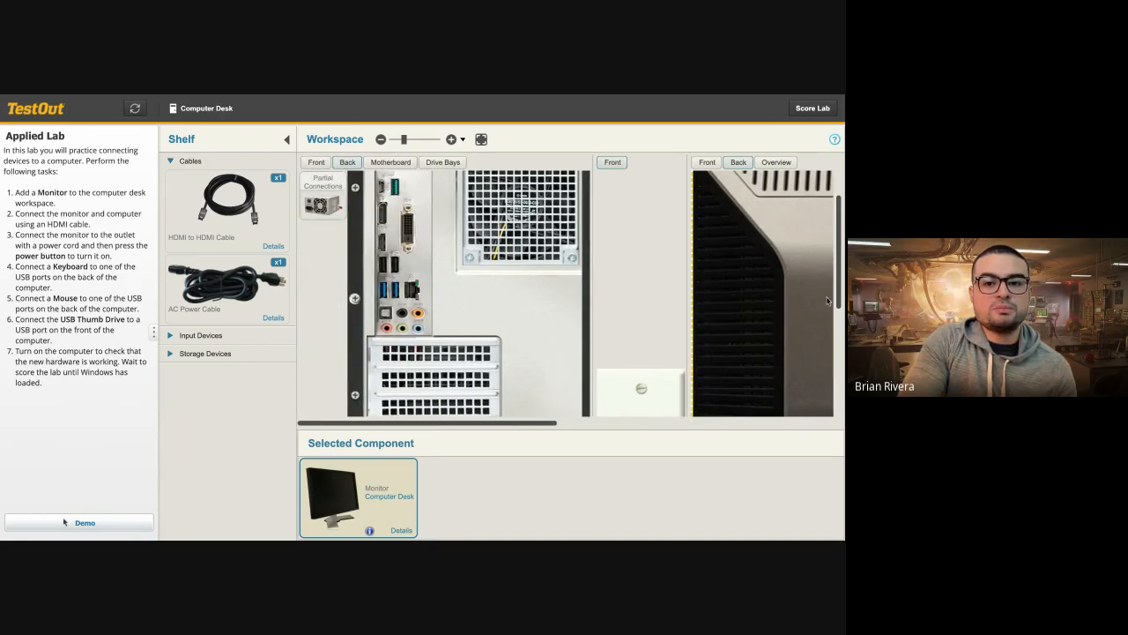
{"action": "left_click_drag", "start_coordinate": [840, 284], "coordinate": [838, 269]}
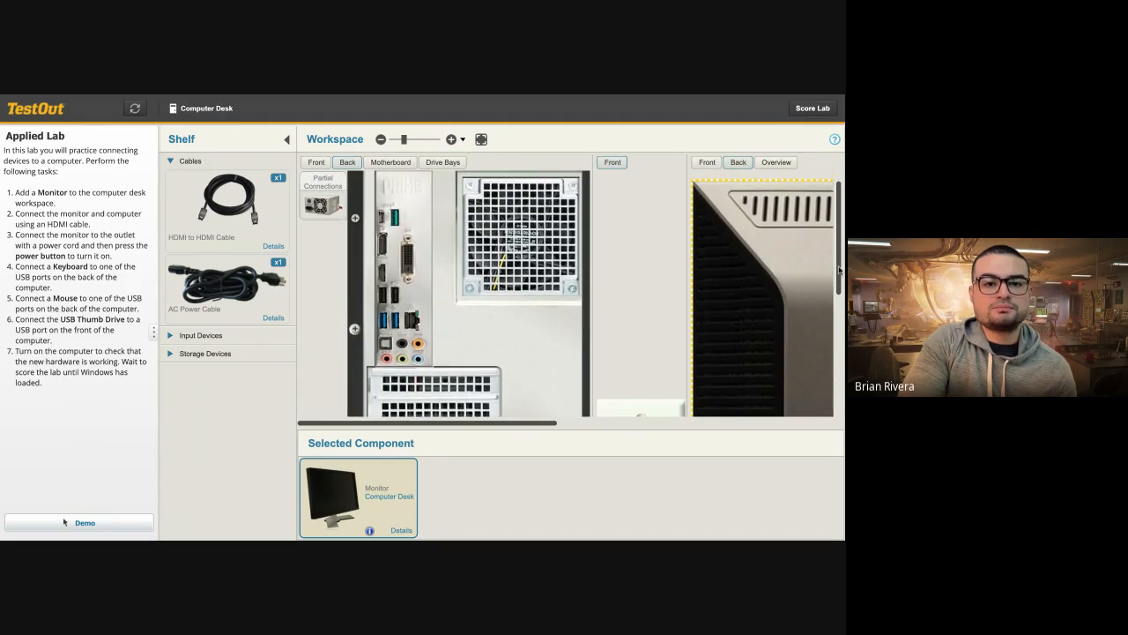
{"action": "left_click", "coordinate": [452, 142]}
{"action": "left_click_drag", "start_coordinate": [514, 423], "coordinate": [472, 430]}
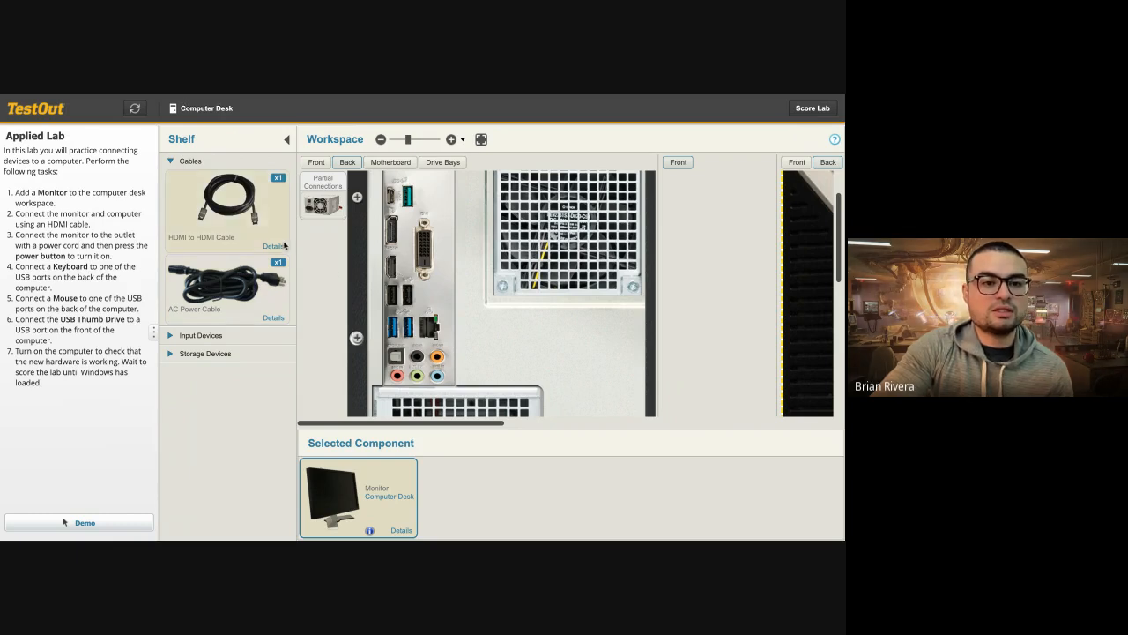
{"action": "left_click_drag", "start_coordinate": [216, 208], "coordinate": [393, 272]}
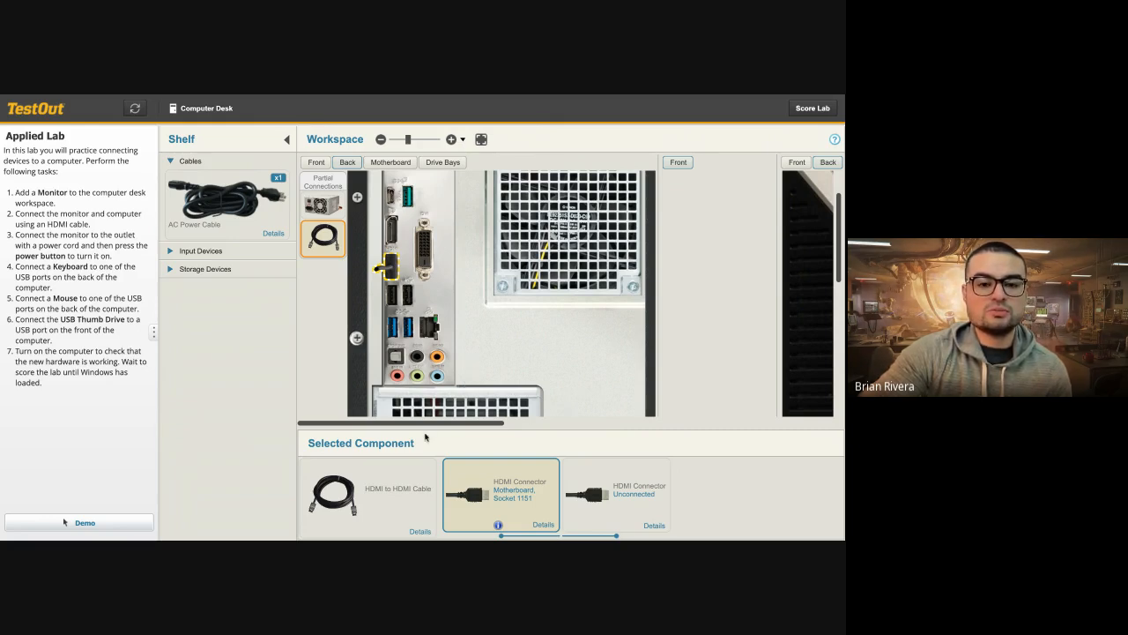
- Connect the free end of the HDMI cable to the HDMI port on the back of the monitor
{"action": "left_click_drag", "start_coordinate": [434, 425], "coordinate": [633, 411]}
{"action": "scroll", "coordinate": [658, 402], "scroll_direction": "down", "scroll_amount": 5}
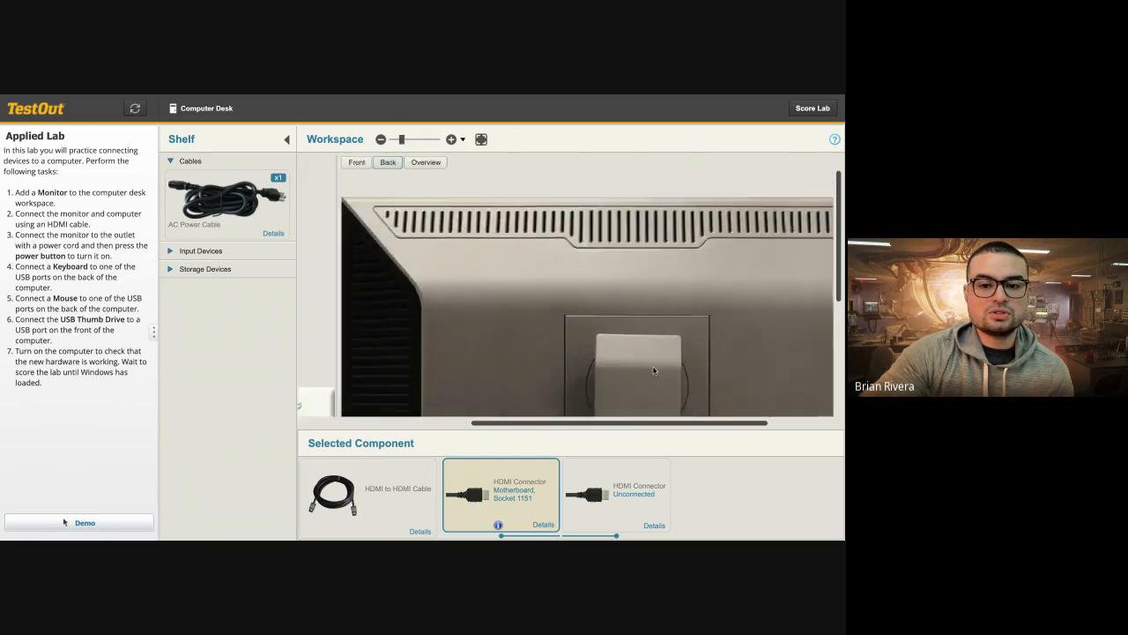
{"action": "scroll", "coordinate": [653, 371], "scroll_direction": "up", "scroll_amount": 2}
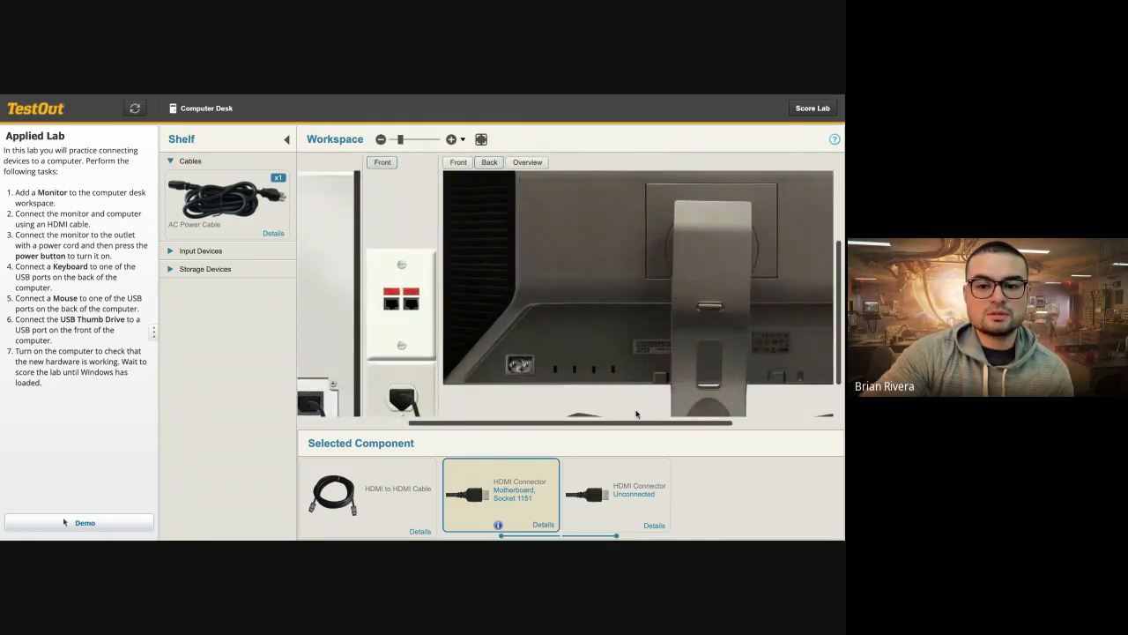
{"action": "left_click_drag", "start_coordinate": [640, 427], "coordinate": [735, 429]}
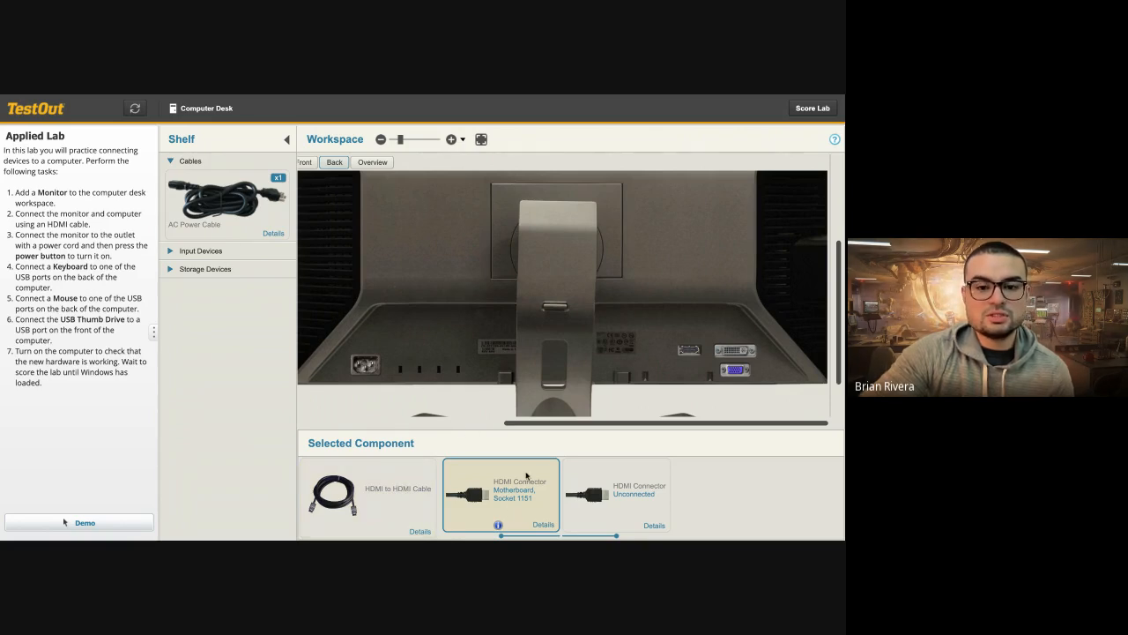
{"action": "left_click_drag", "start_coordinate": [378, 496], "coordinate": [689, 348]}
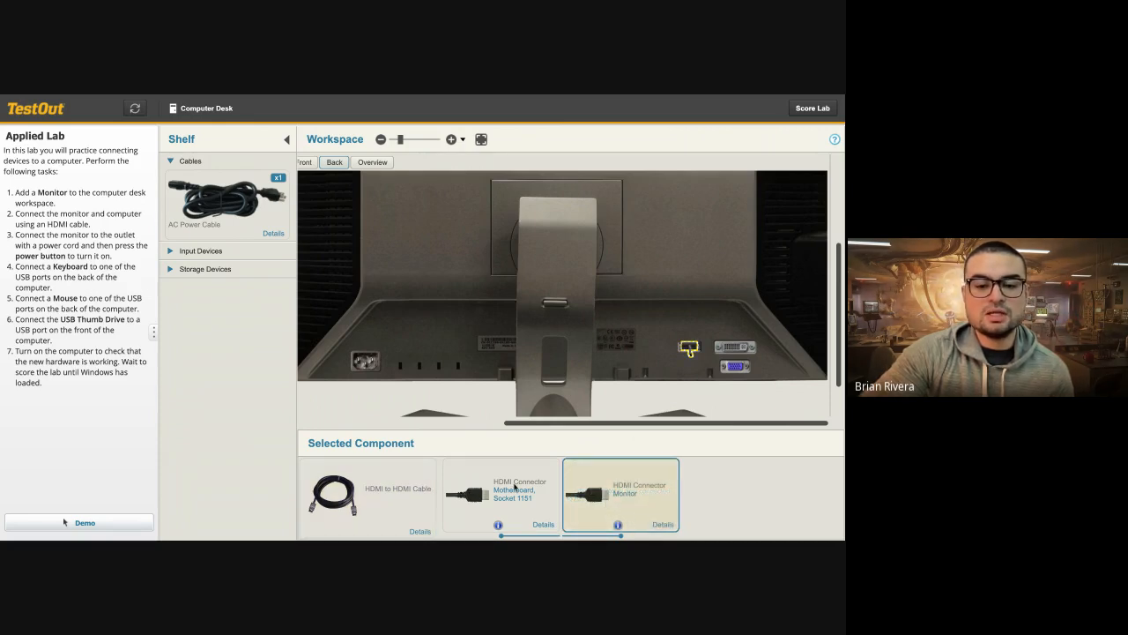
- Examine the computer and the monitor side by side in their front and back views
{"action": "left_click_drag", "start_coordinate": [600, 427], "coordinate": [401, 431]}
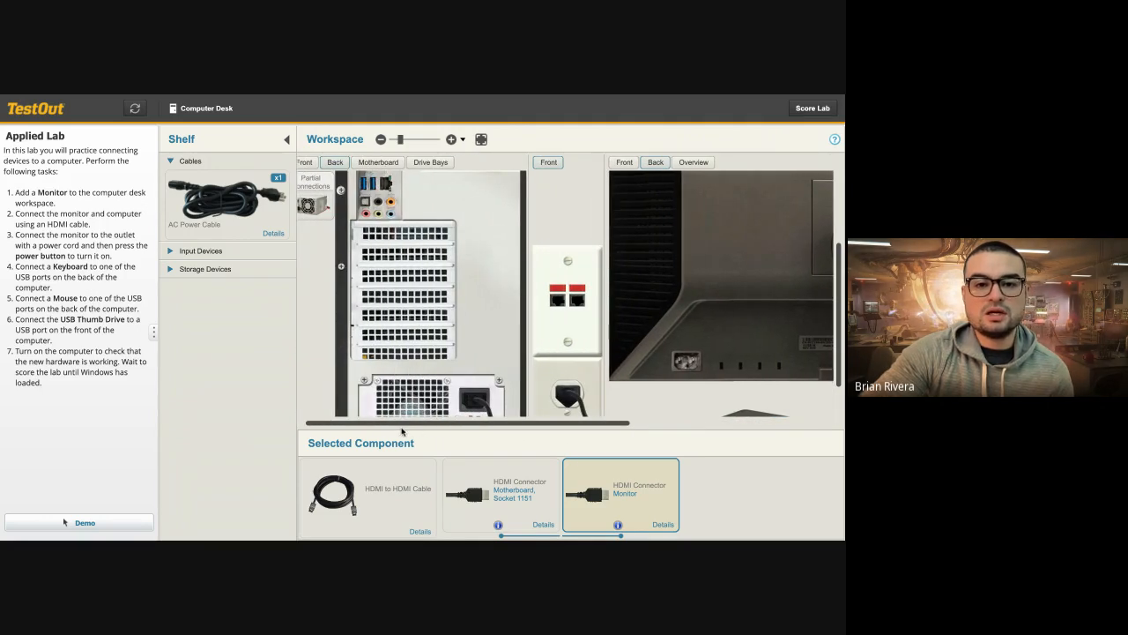
{"action": "left_click", "coordinate": [381, 139]}
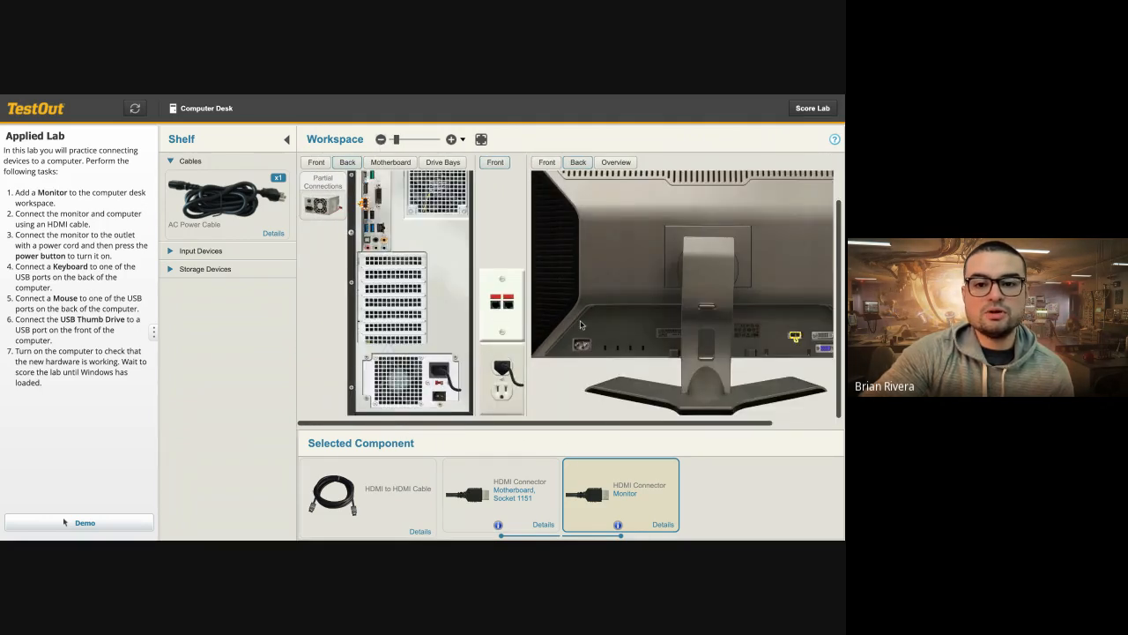
{"action": "left_click_drag", "start_coordinate": [640, 425], "coordinate": [604, 427]}
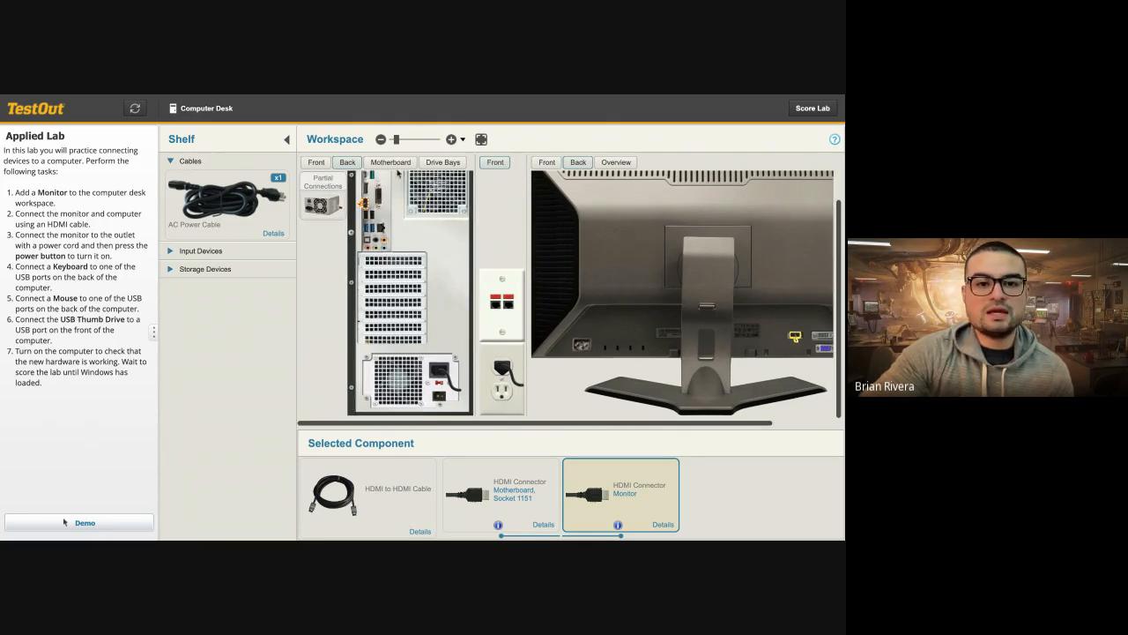
{"action": "left_click", "coordinate": [317, 165]}
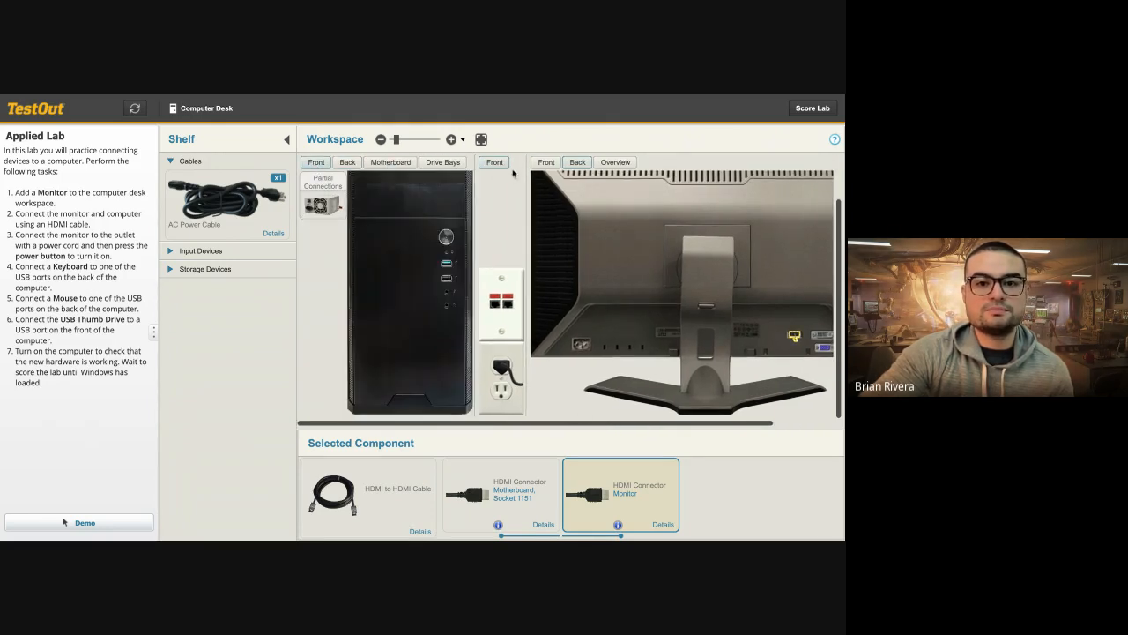
{"action": "left_click", "coordinate": [546, 162]}
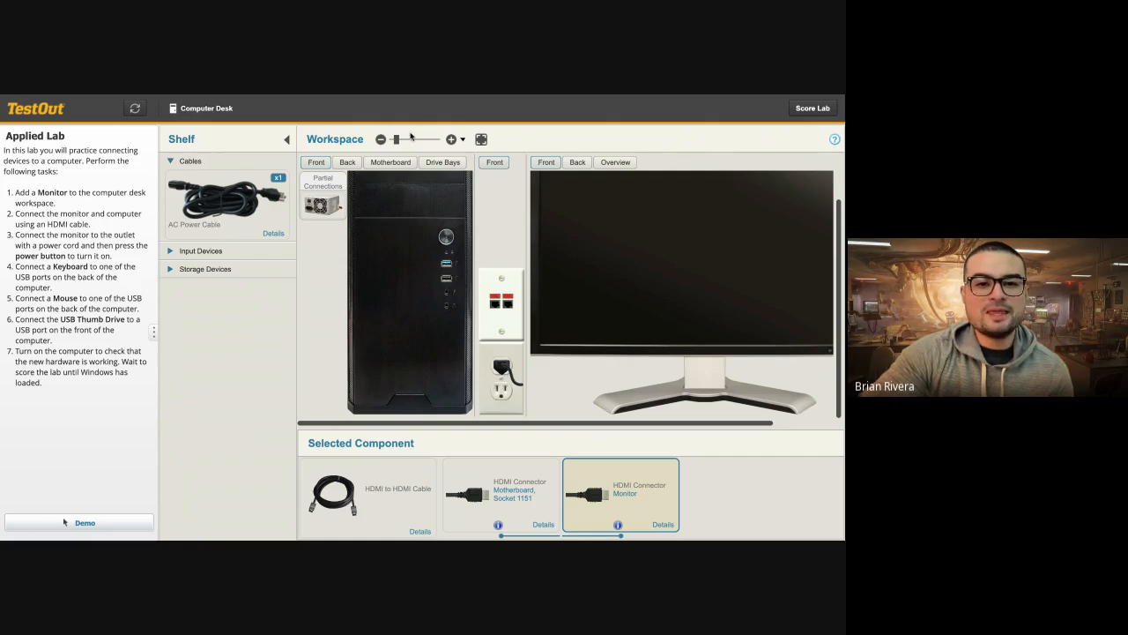
{"action": "left_click", "coordinate": [347, 162]}
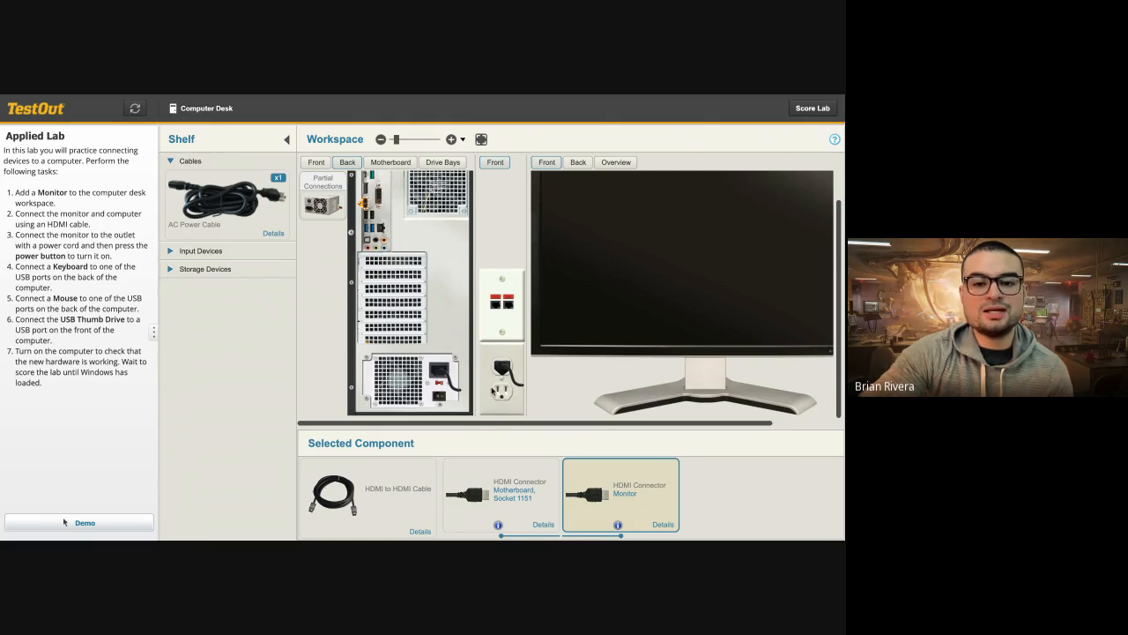
{"action": "left_click", "coordinate": [575, 163]}
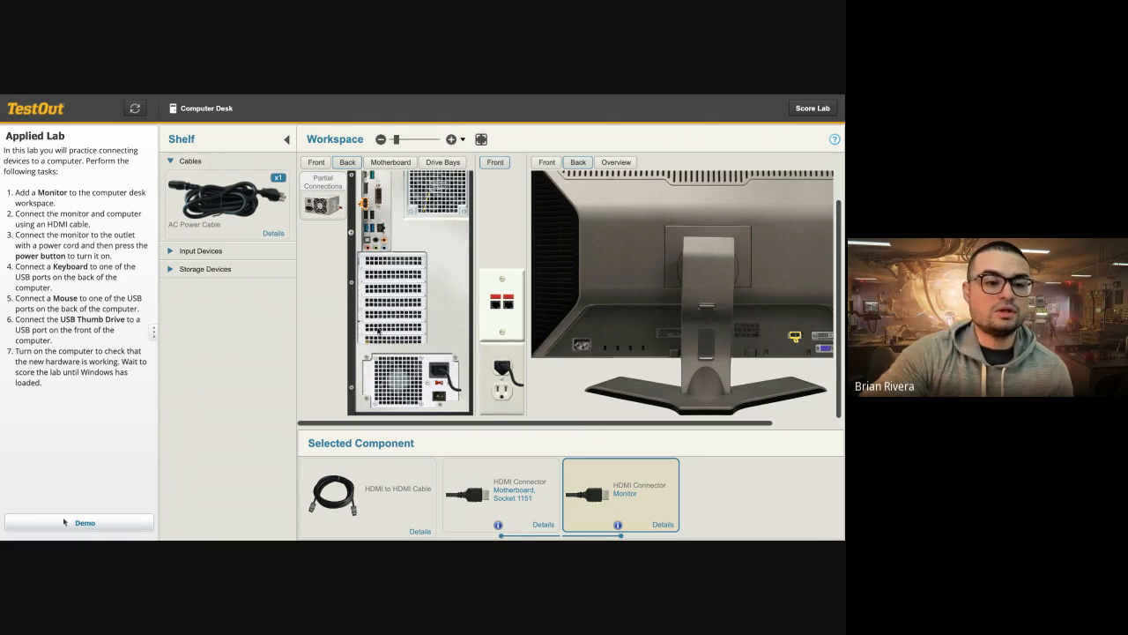
- Connect the AC Power Cable's female connector to the monitor and its male connector to the free wall outlet
{"action": "left_click_drag", "start_coordinate": [213, 203], "coordinate": [582, 346]}
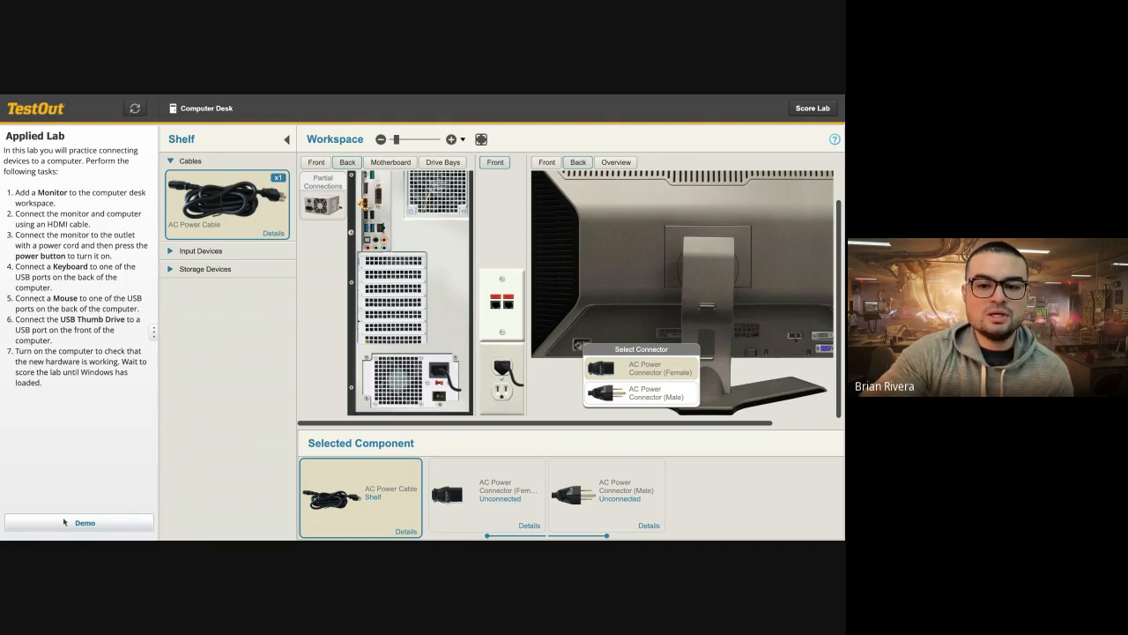
{"action": "left_click", "coordinate": [609, 373]}
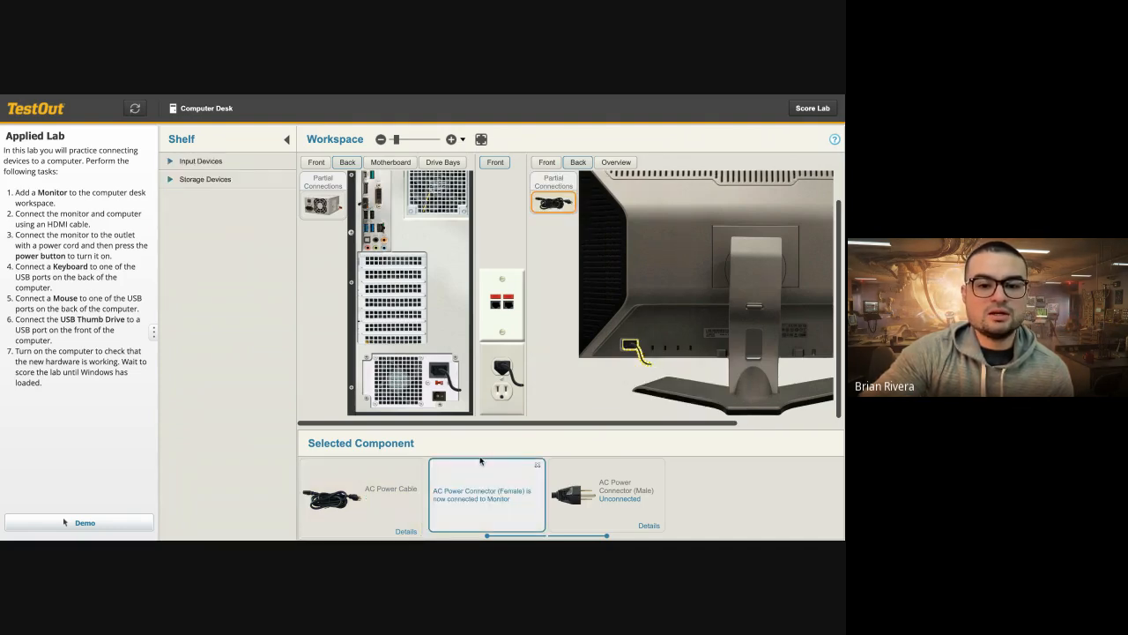
{"action": "left_click_drag", "start_coordinate": [612, 496], "coordinate": [502, 393]}
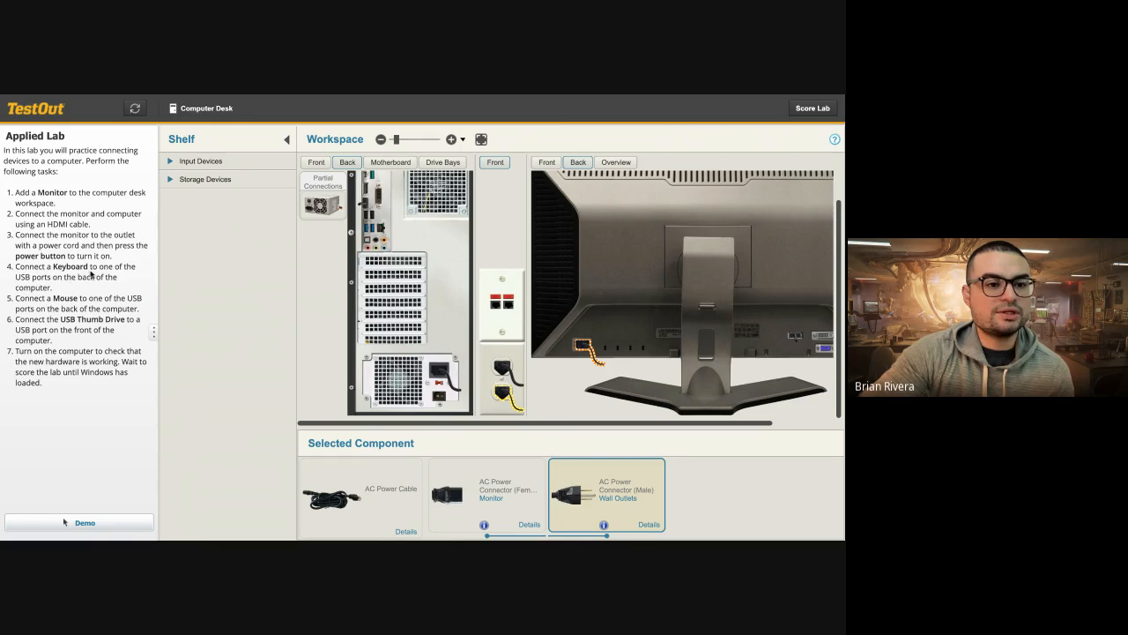
- Look through the Storage Devices on the shelf and list the available Input Devices
{"action": "left_click", "coordinate": [198, 182]}
{"action": "left_click", "coordinate": [198, 182]}
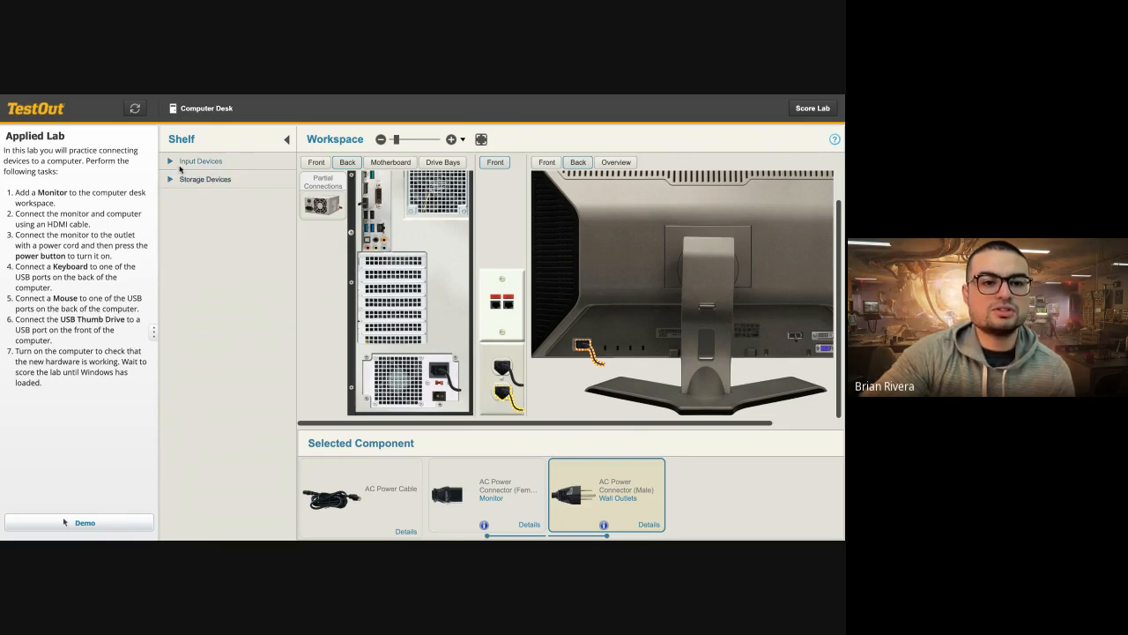
{"action": "left_click", "coordinate": [185, 162]}
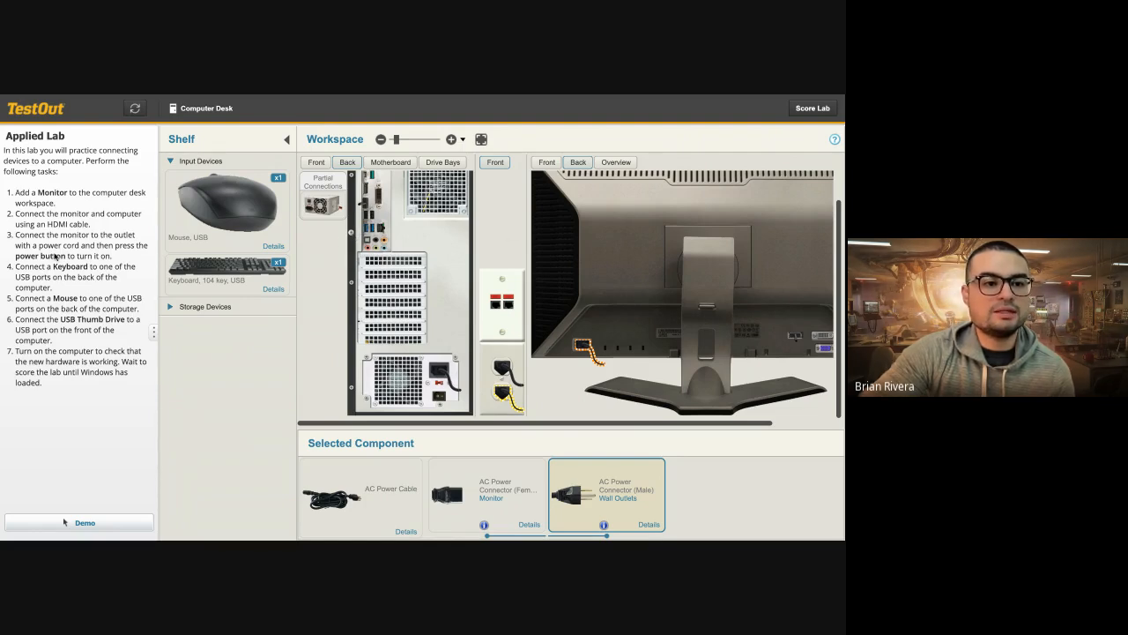
- Show the front of the monitor and turn the monitor on
{"action": "left_click", "coordinate": [547, 163]}
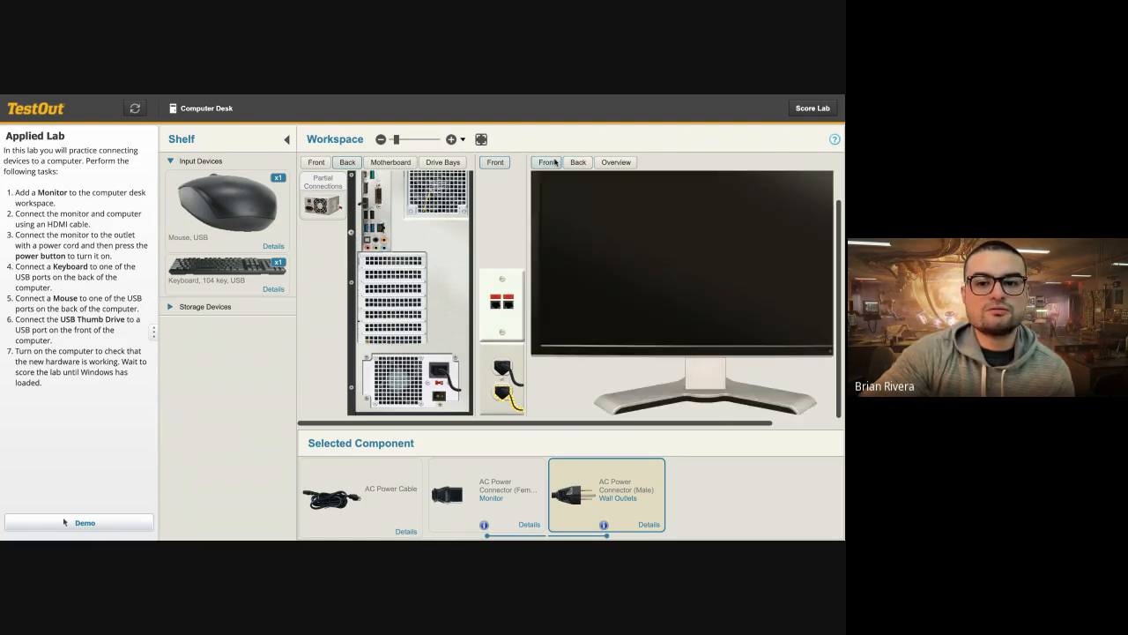
{"action": "left_click_drag", "start_coordinate": [635, 425], "coordinate": [722, 423]}
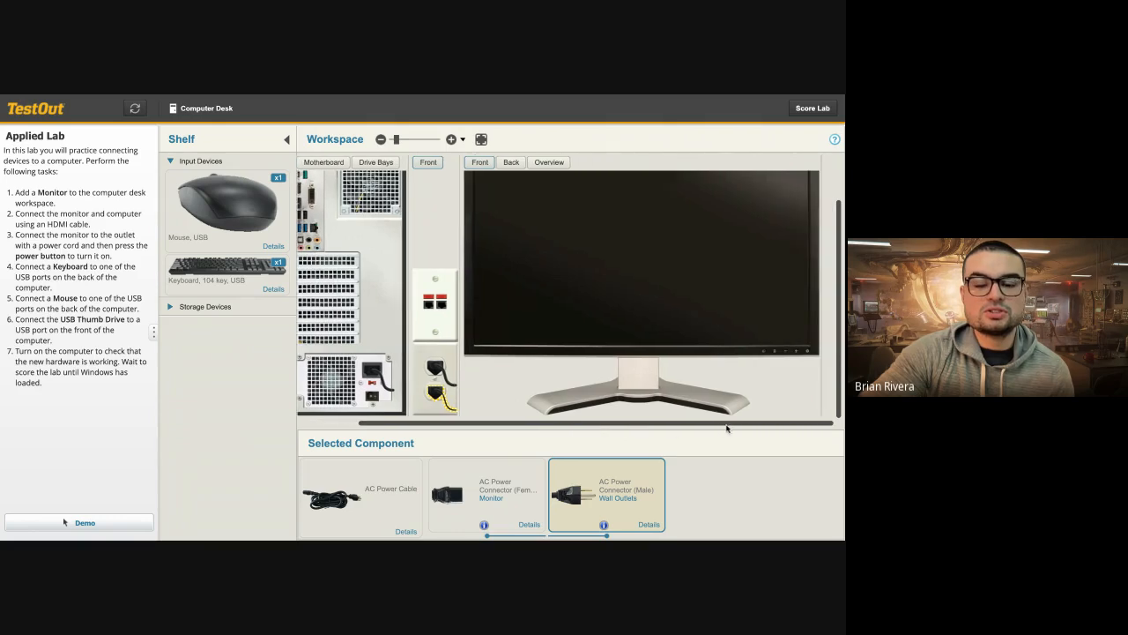
{"action": "left_click", "coordinate": [808, 352]}
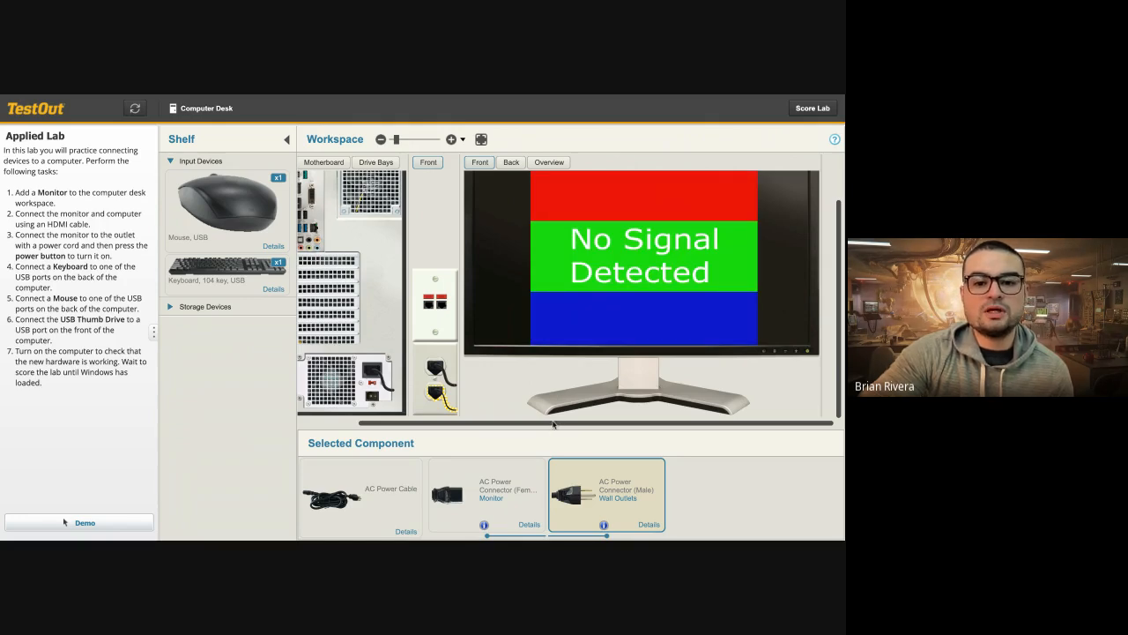
- Try to power on the computer from its front view
{"action": "left_click_drag", "start_coordinate": [552, 425], "coordinate": [470, 432]}
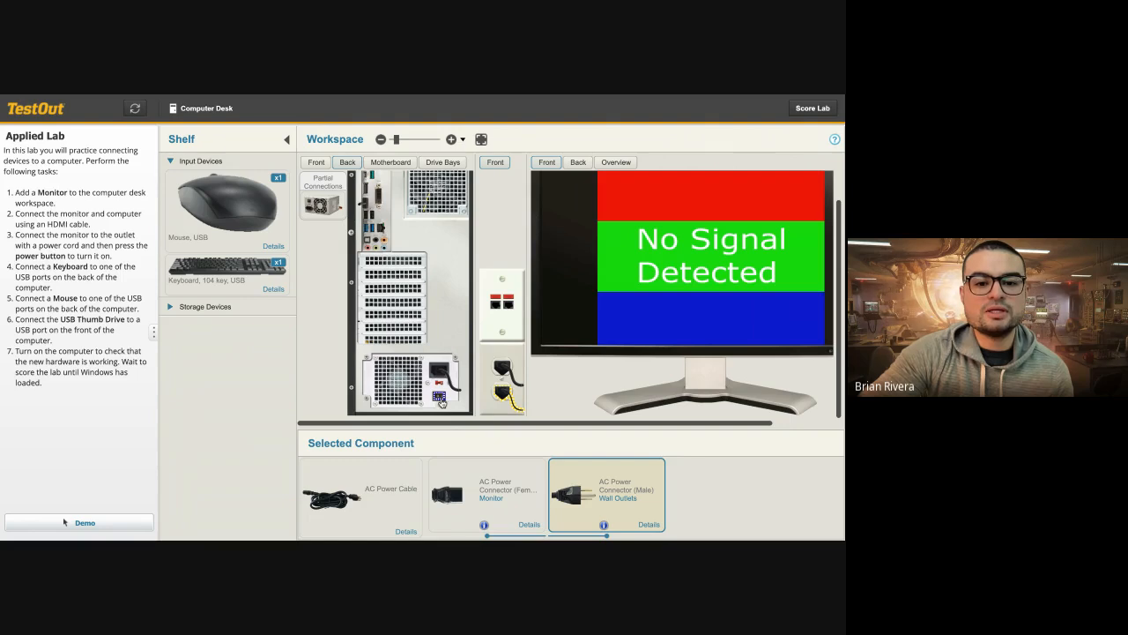
{"action": "left_click", "coordinate": [319, 168]}
{"action": "left_click", "coordinate": [446, 237]}
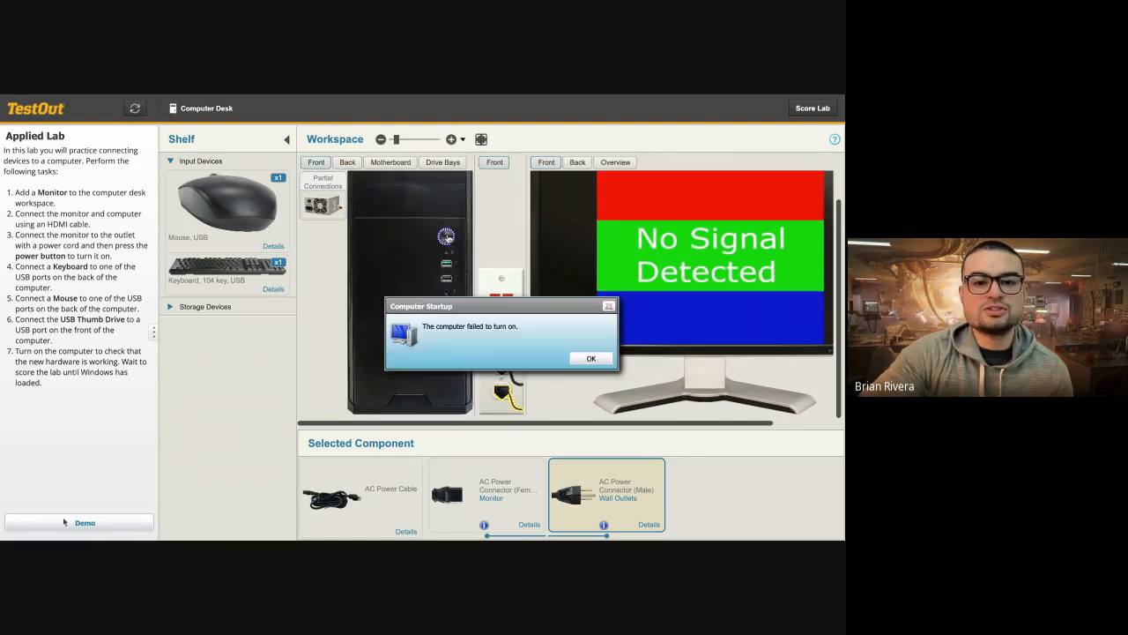
{"action": "left_click", "coordinate": [593, 358]}
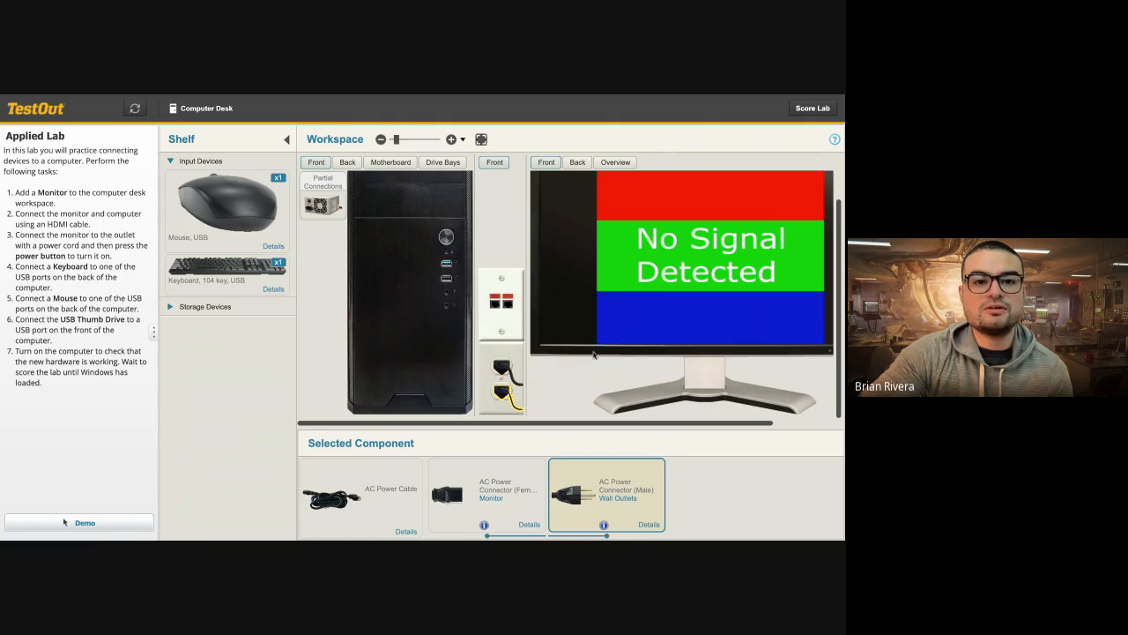
- Switch on the power supply at the back of the computer and start the computer from its front power button
{"action": "left_click", "coordinate": [346, 167]}
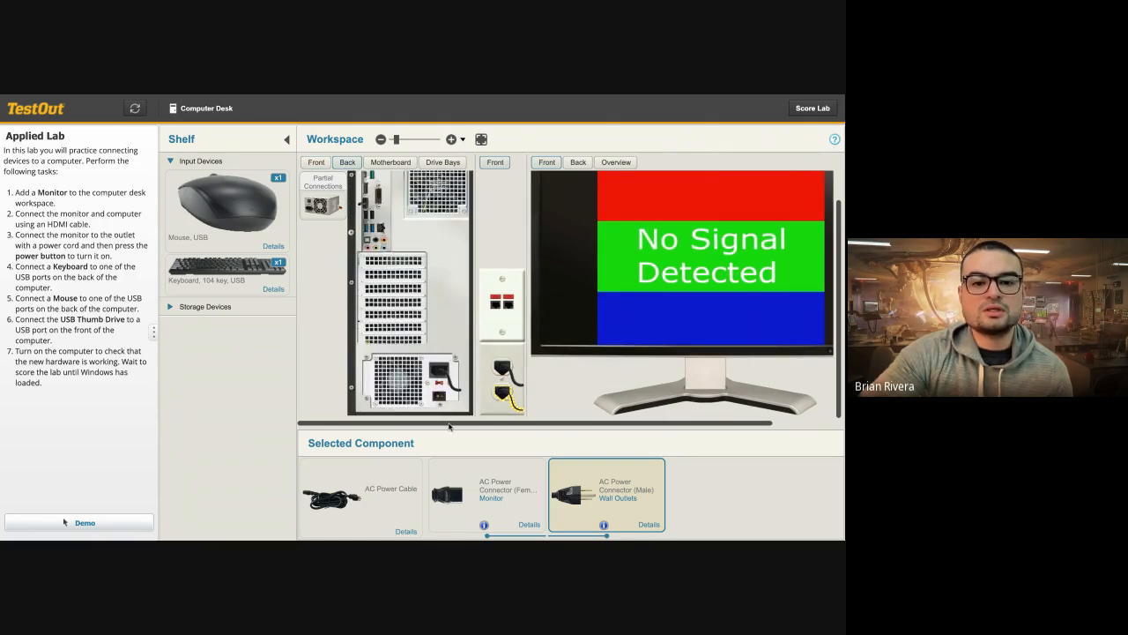
{"action": "left_click", "coordinate": [319, 165]}
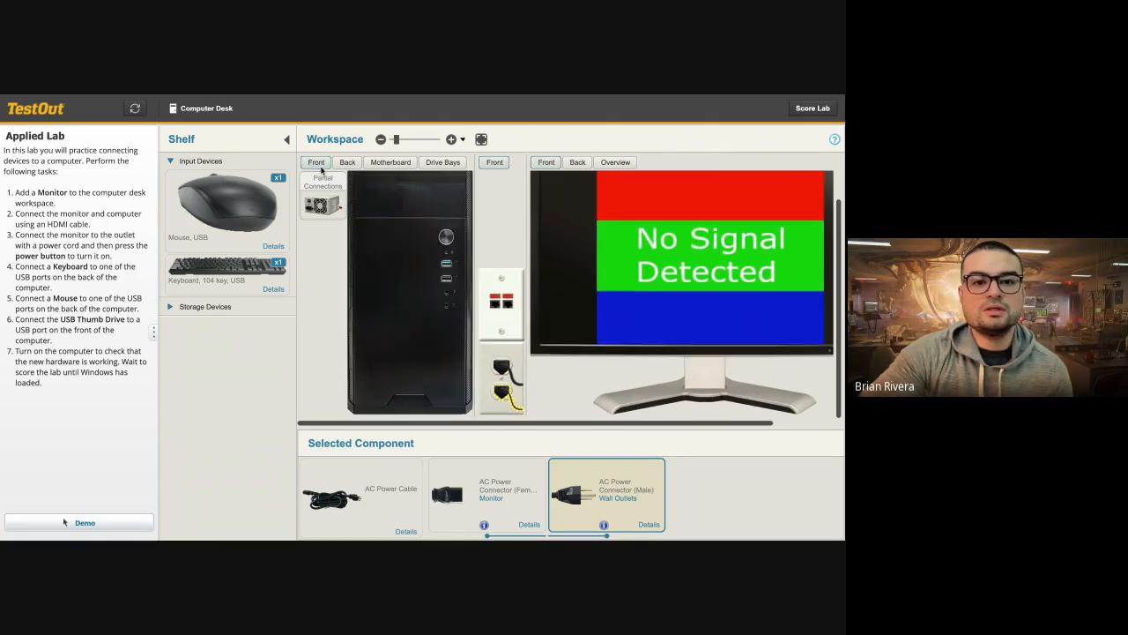
{"action": "left_click", "coordinate": [450, 238]}
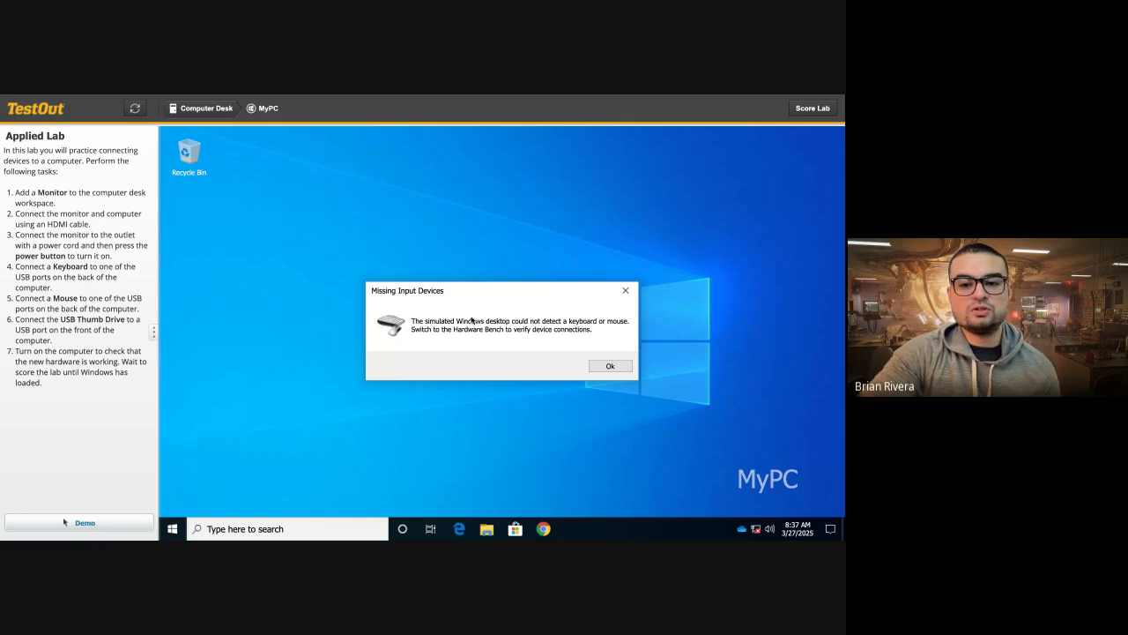
- Dismiss the missing input devices notice, look at the Quick access folders in File Explorer and close it
{"action": "left_click", "coordinate": [611, 365]}
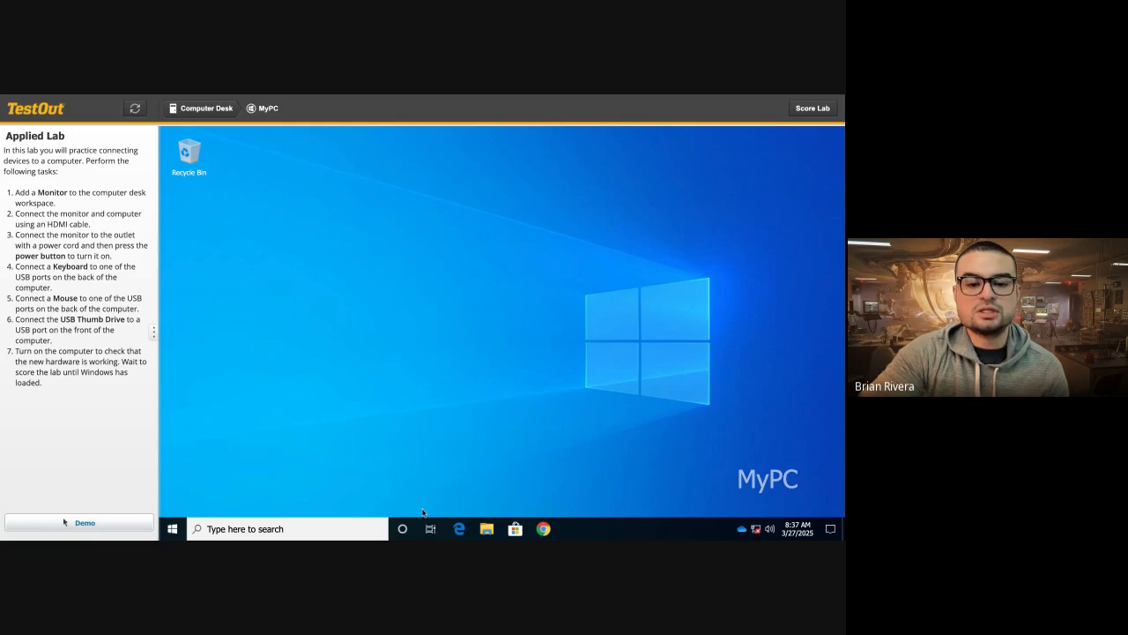
{"action": "left_click", "coordinate": [490, 527]}
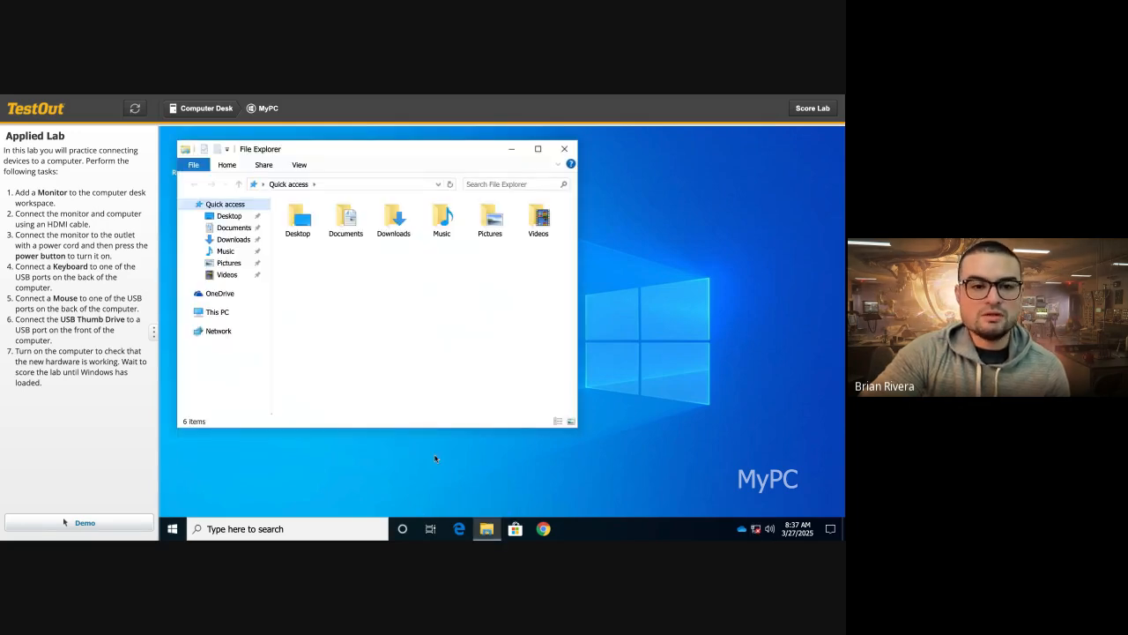
{"action": "left_click", "coordinate": [566, 150]}
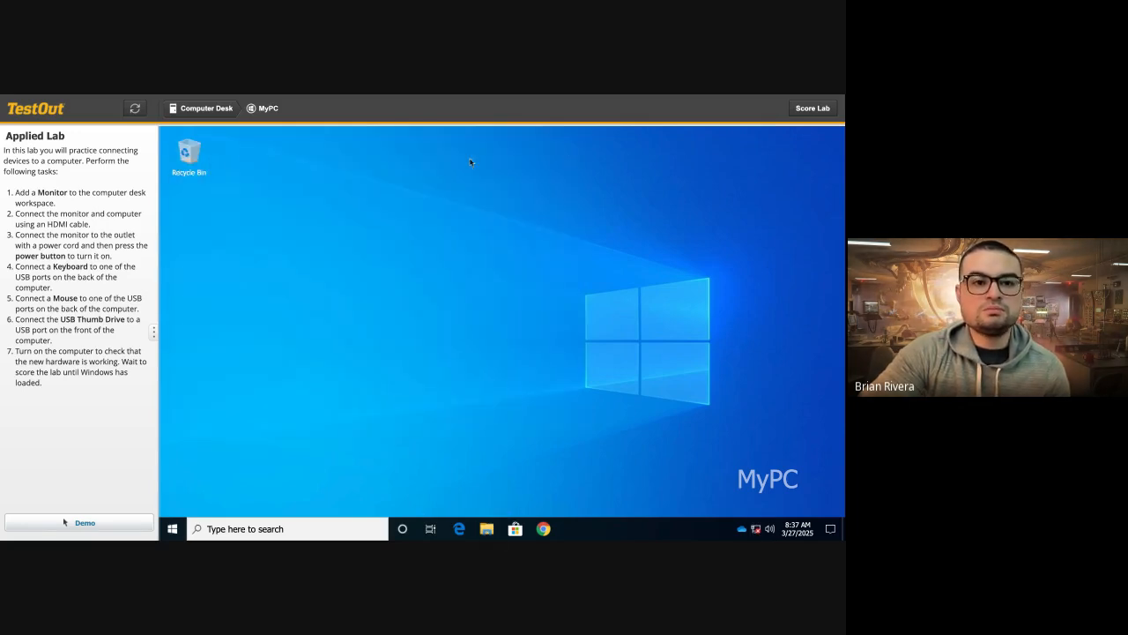
- Return to the computer desk and connect the USB mouse and the 104-key USB keyboard to USB ports on the computer's back
{"action": "left_click", "coordinate": [194, 113]}
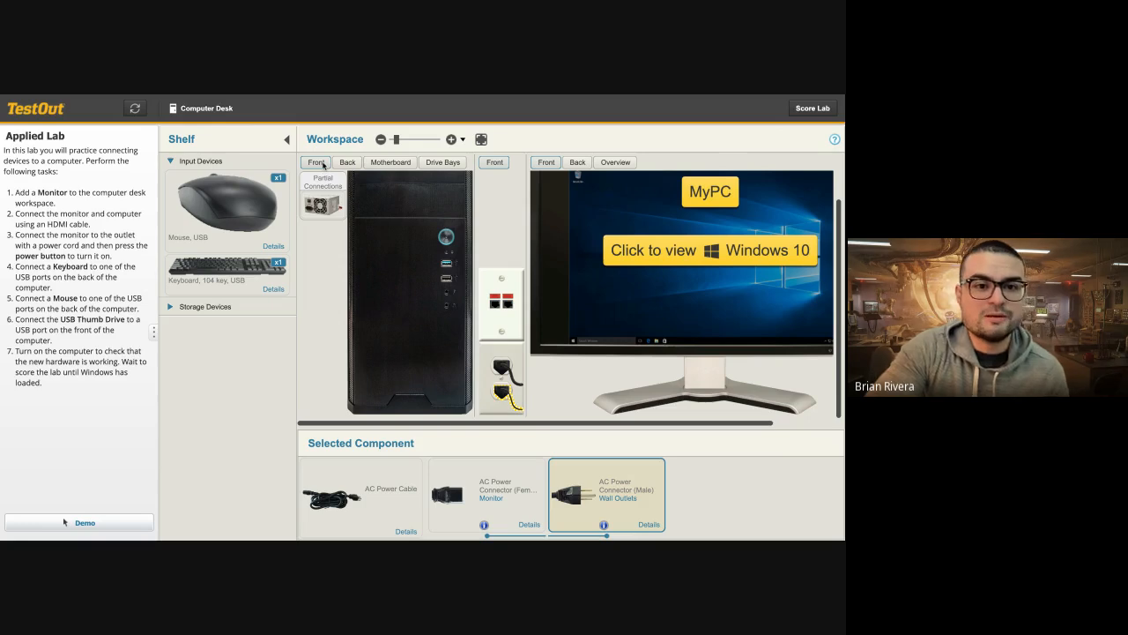
{"action": "left_click", "coordinate": [347, 166]}
{"action": "left_click_drag", "start_coordinate": [245, 210], "coordinate": [372, 240]}
{"action": "left_click_drag", "start_coordinate": [231, 187], "coordinate": [372, 227]}
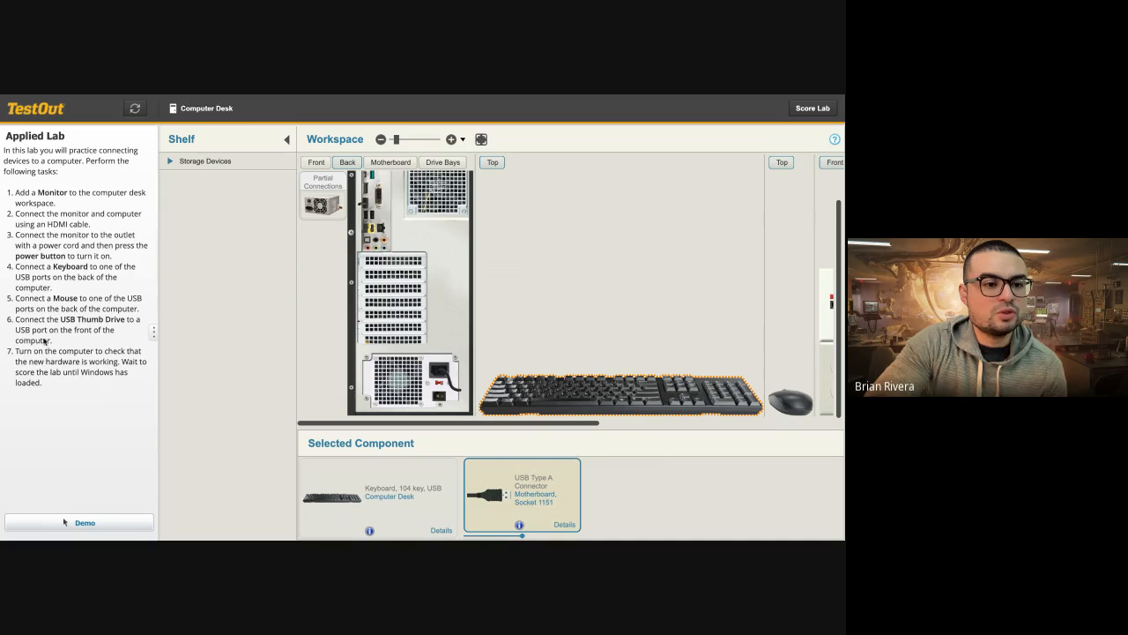
- Connect the USB Thumb Drive to the upper USB port on the front of the computer
{"action": "left_click", "coordinate": [323, 163]}
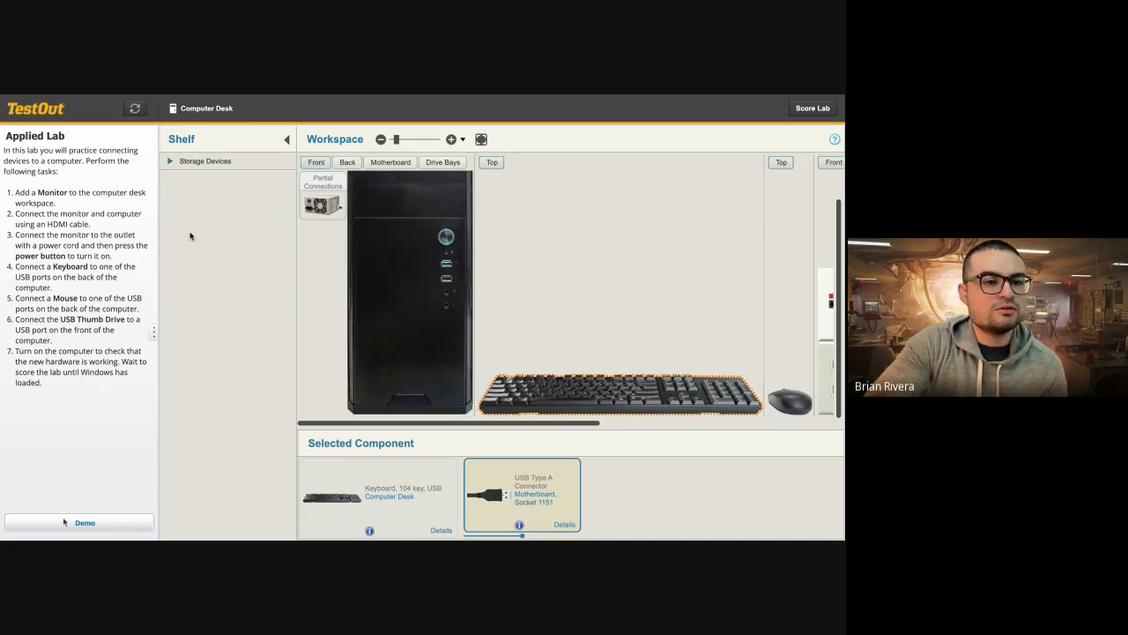
{"action": "left_click", "coordinate": [194, 163]}
{"action": "left_click_drag", "start_coordinate": [227, 214], "coordinate": [446, 265]}
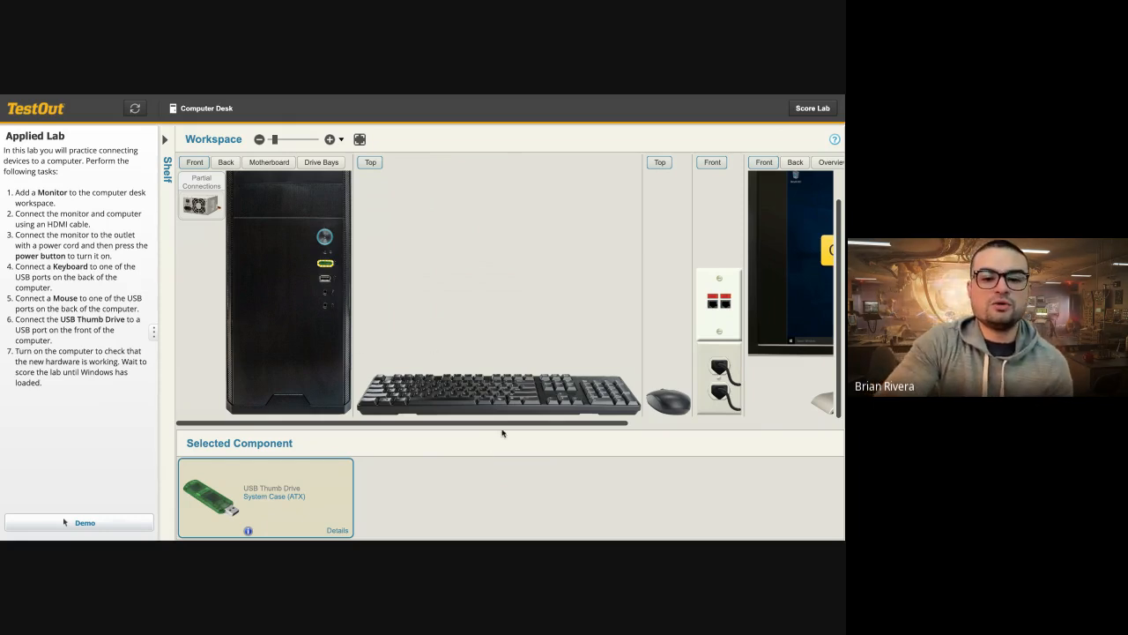
- Examine the thumb drive, keyboard, mouse, wall outlets and monitor across the workspace and check the keyboard and mouse connections
{"action": "left_click_drag", "start_coordinate": [507, 426], "coordinate": [709, 458]}
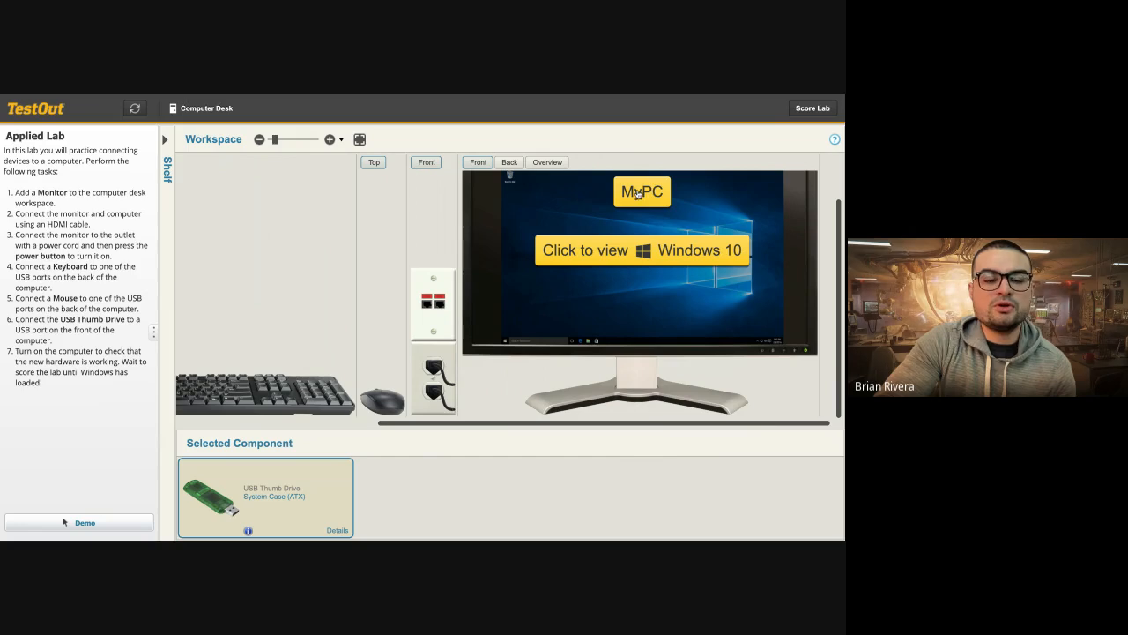
{"action": "left_click_drag", "start_coordinate": [397, 429], "coordinate": [353, 429]}
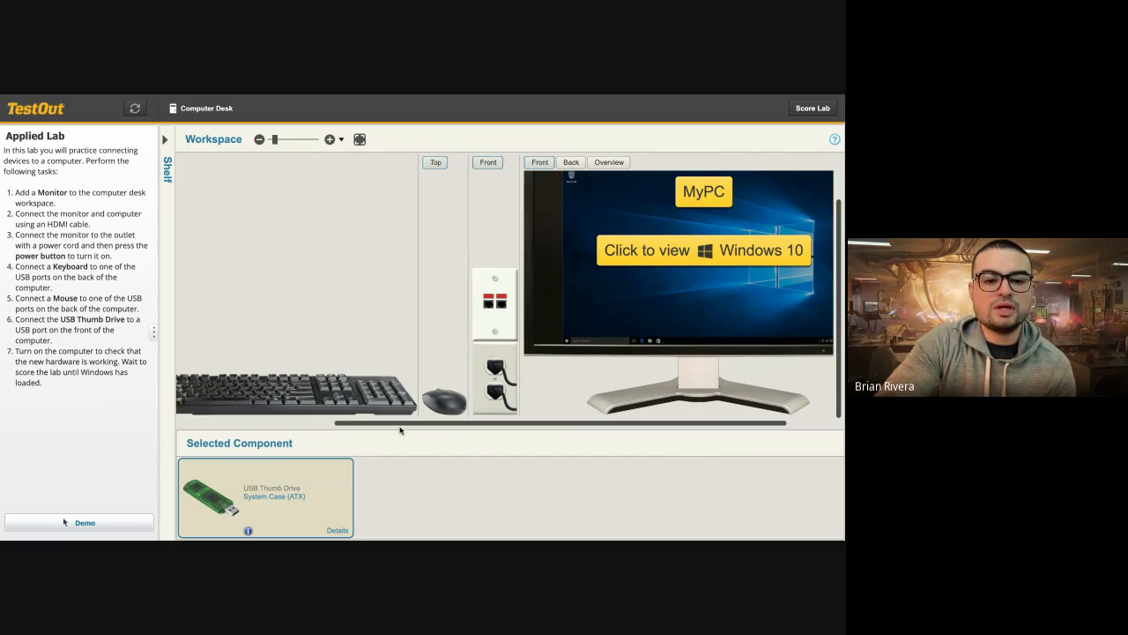
{"action": "left_click_drag", "start_coordinate": [399, 430], "coordinate": [324, 420]}
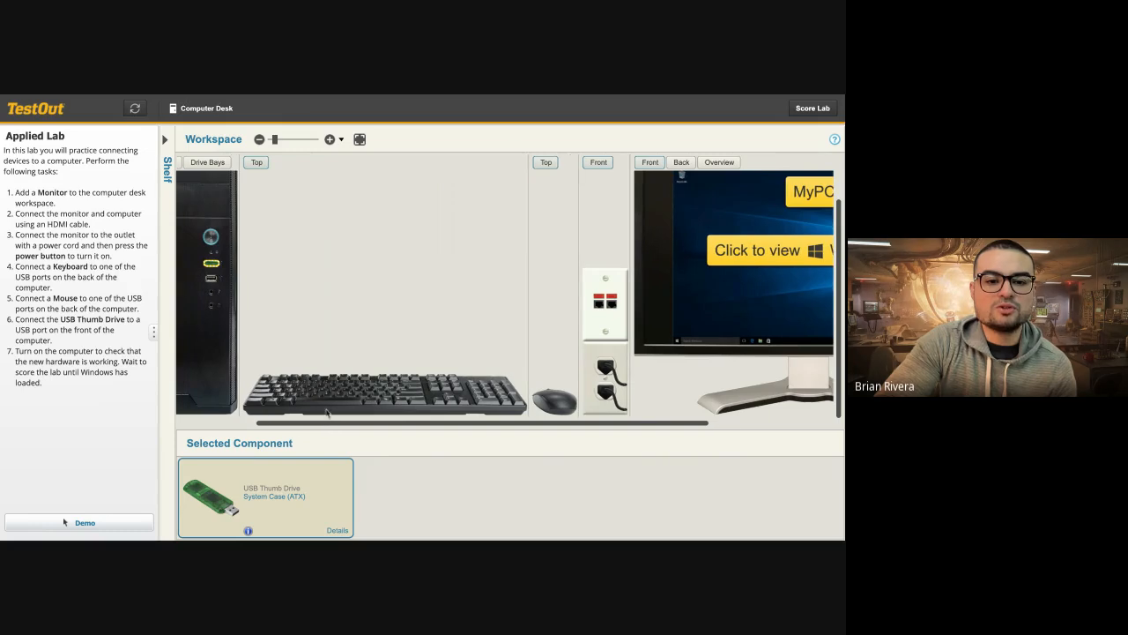
{"action": "left_click", "coordinate": [359, 391]}
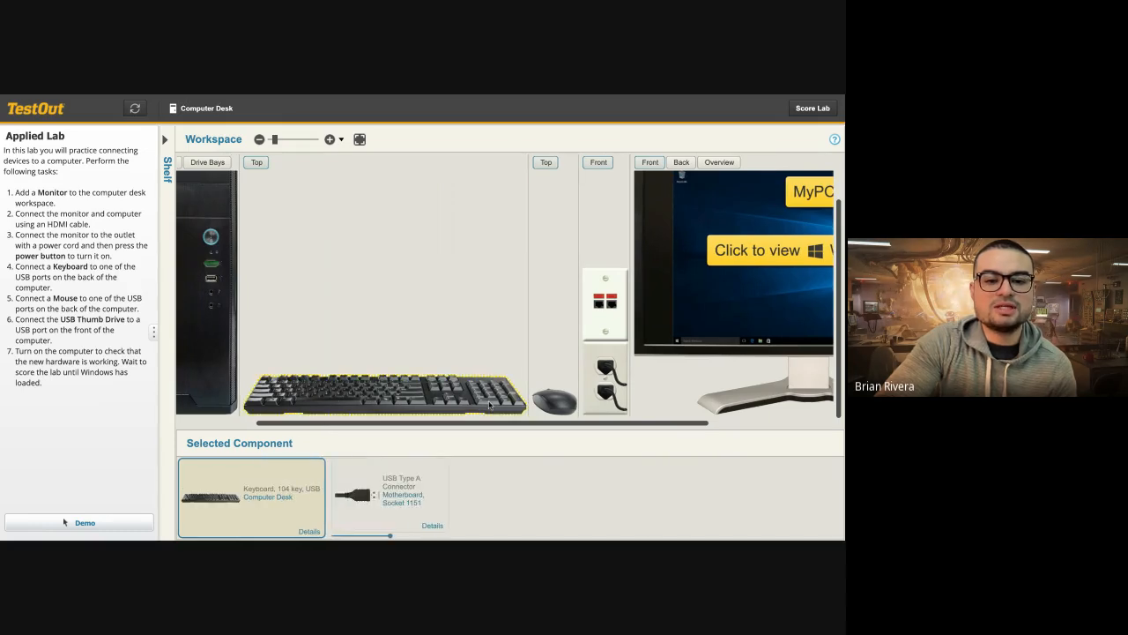
{"action": "left_click", "coordinate": [558, 403]}
{"action": "left_click_drag", "start_coordinate": [411, 424], "coordinate": [544, 424]}
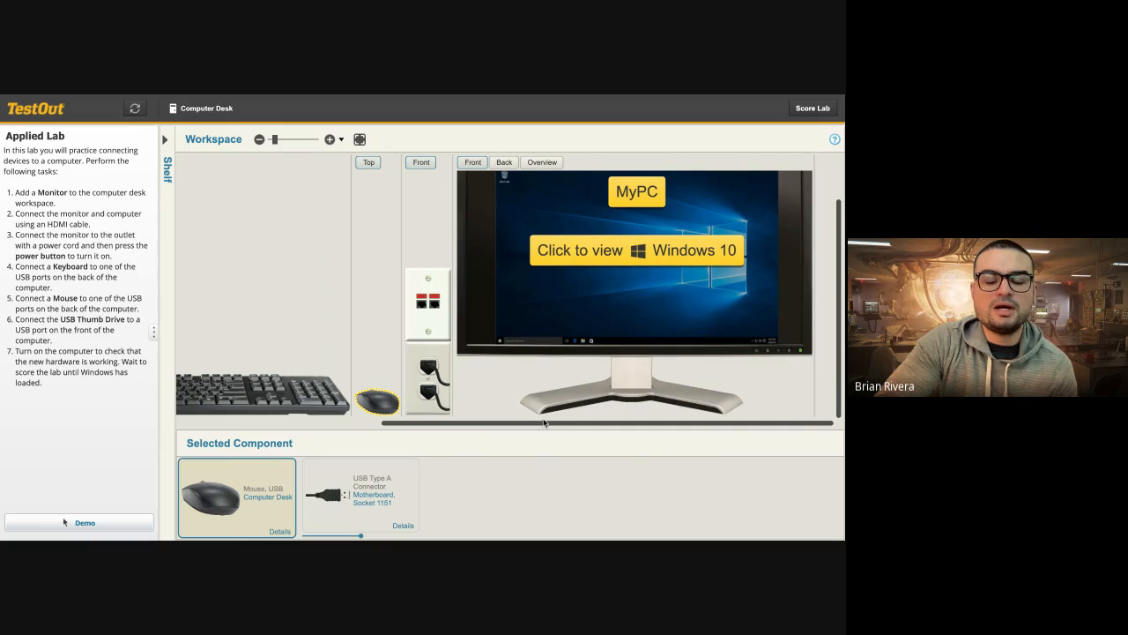
{"action": "left_click_drag", "start_coordinate": [543, 423], "coordinate": [577, 433]}
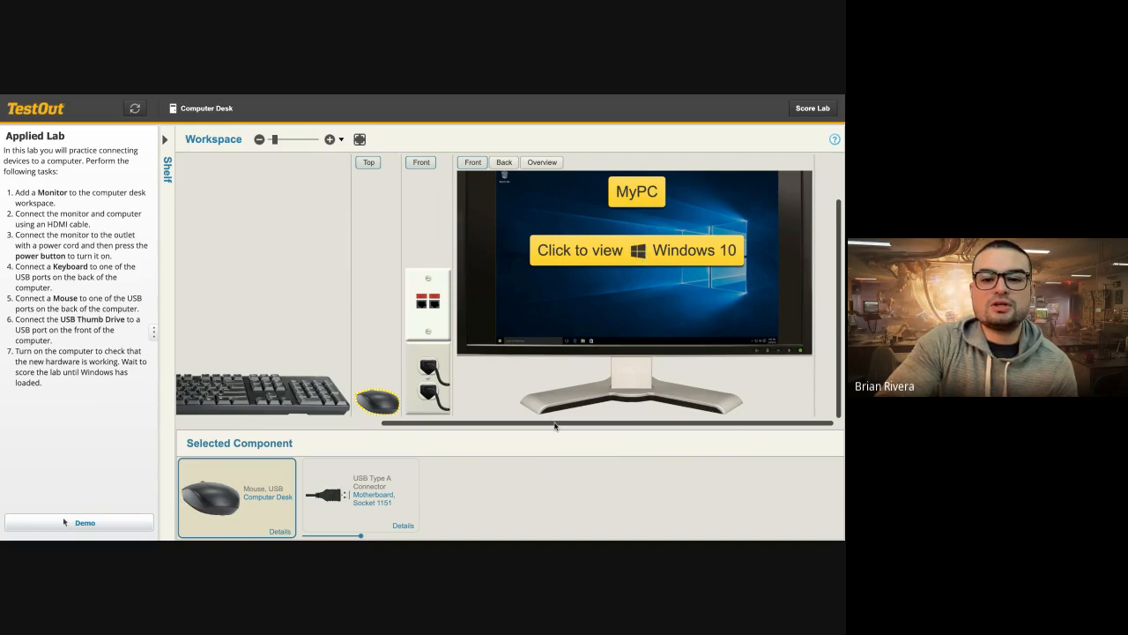
{"action": "left_click_drag", "start_coordinate": [556, 428], "coordinate": [350, 430]}
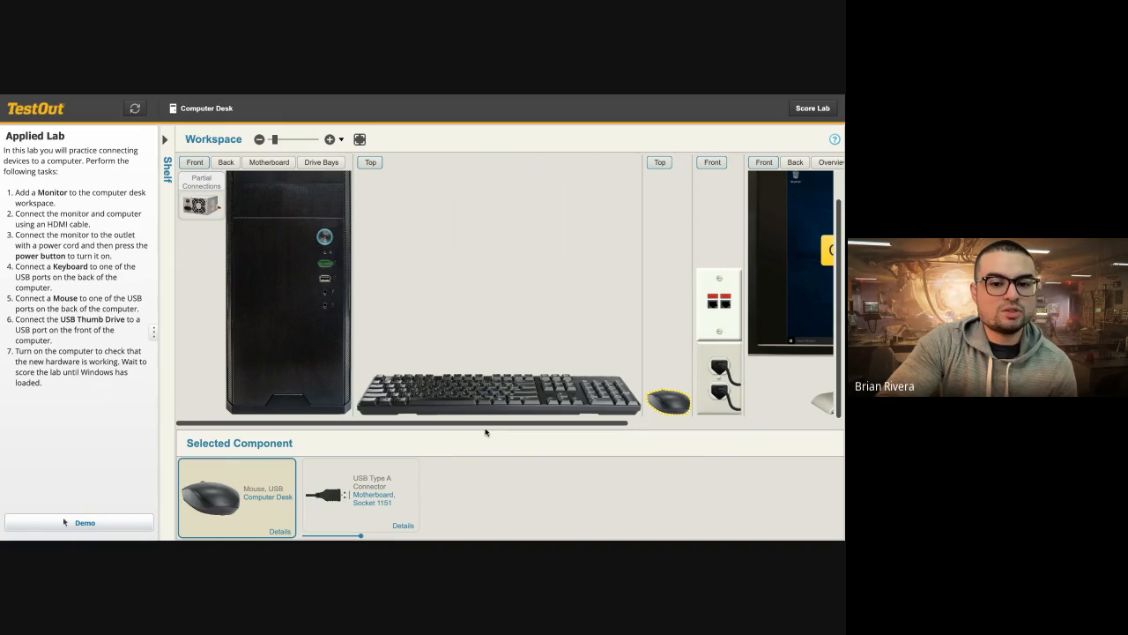
- View the Windows 10 desktop on the monitor, open the Documents folder and show the removable drive options for Local Disk (D:)
{"action": "left_click_drag", "start_coordinate": [403, 428], "coordinate": [657, 424]}
{"action": "scroll", "coordinate": [638, 311], "scroll_direction": "down", "scroll_amount": 3}
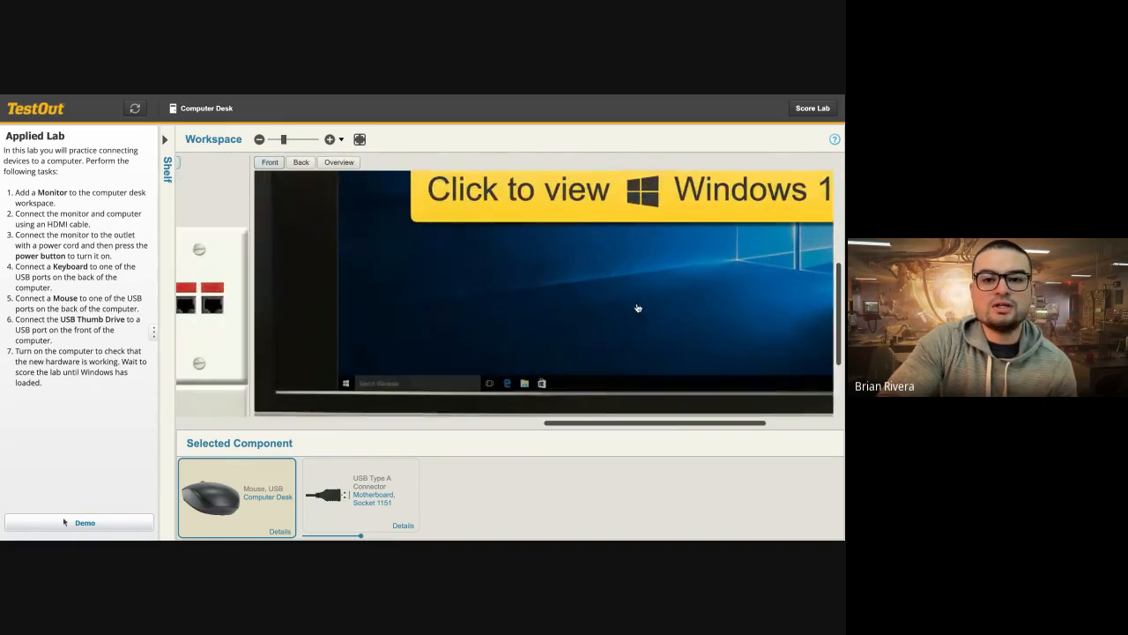
{"action": "left_click", "coordinate": [668, 346]}
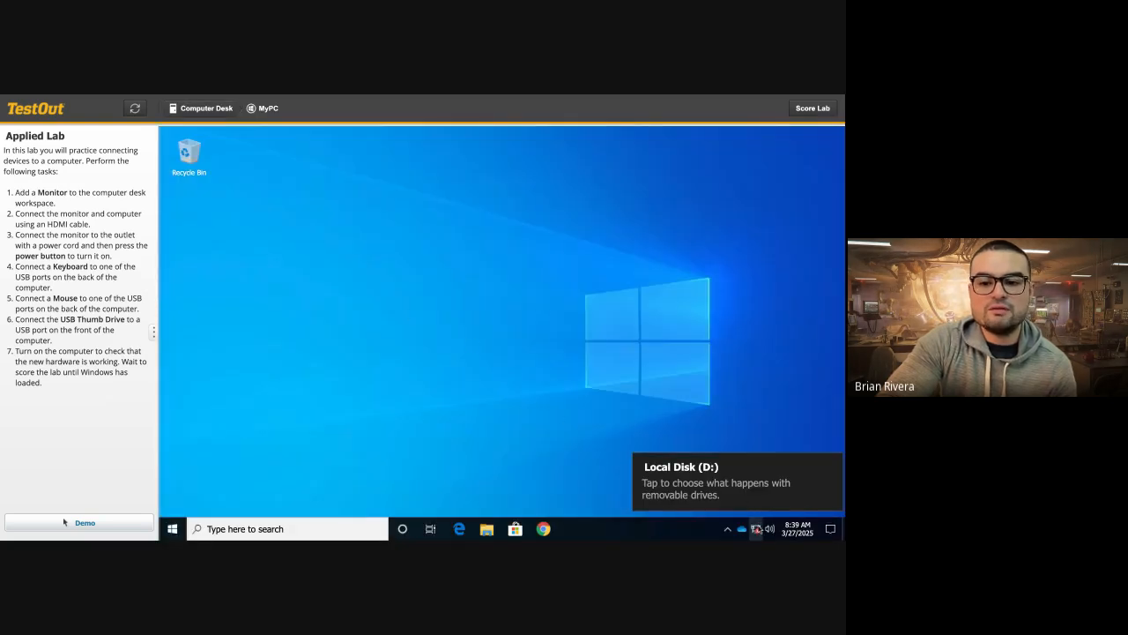
{"action": "left_click", "coordinate": [487, 528]}
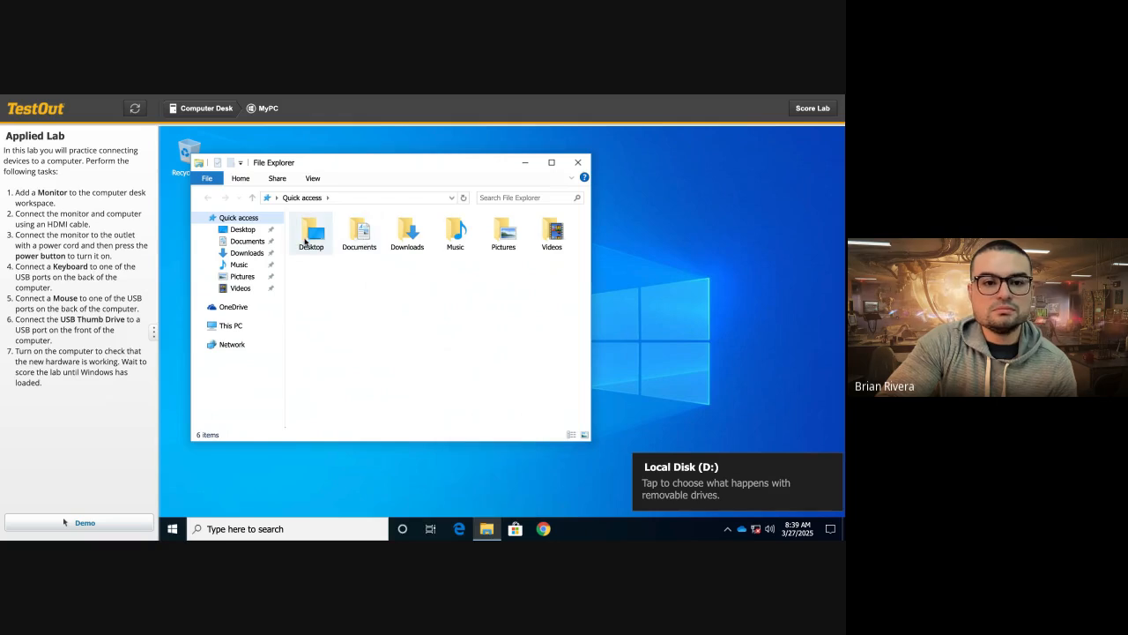
{"action": "double_click", "coordinate": [359, 243]}
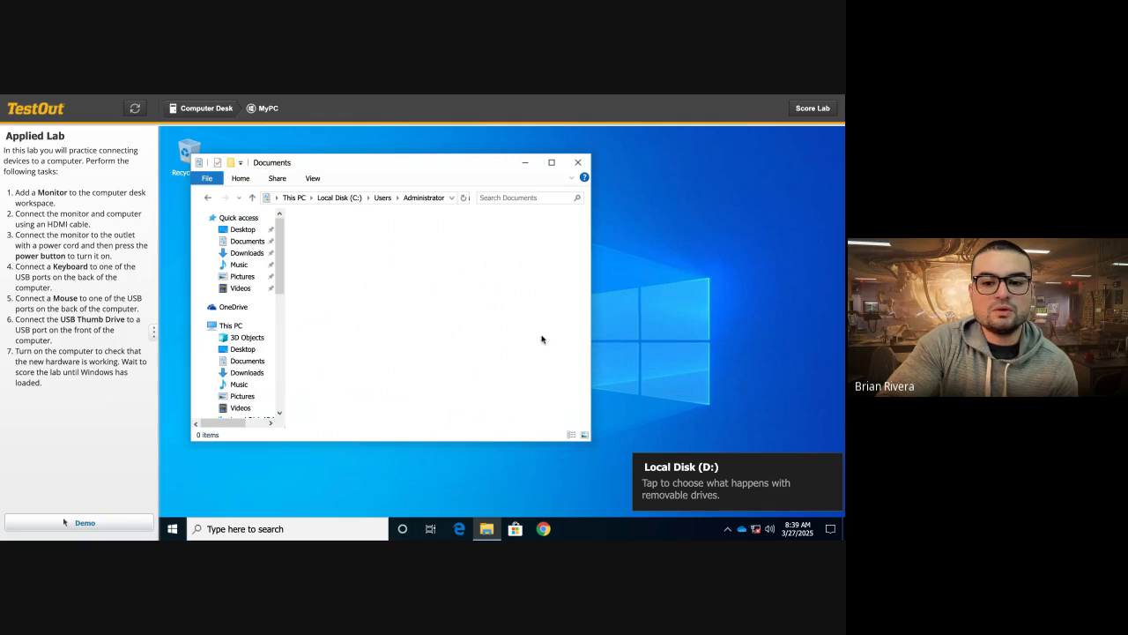
{"action": "left_click", "coordinate": [686, 482]}
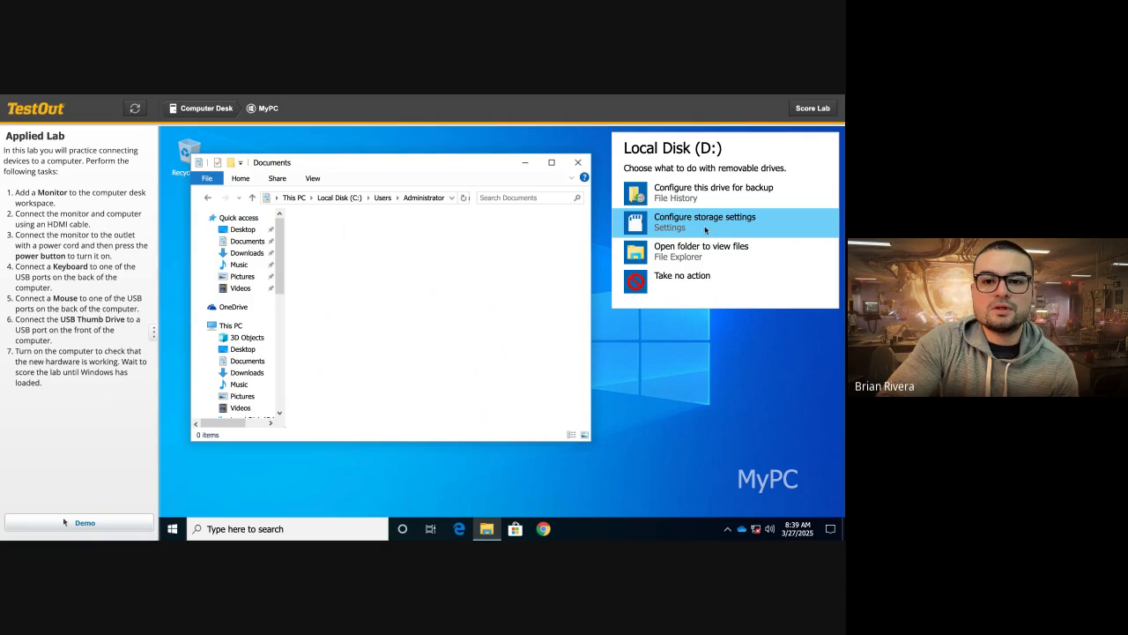
- Return to the computer desk, score the lab and read through the lab report to its end
{"action": "left_click", "coordinate": [216, 109]}
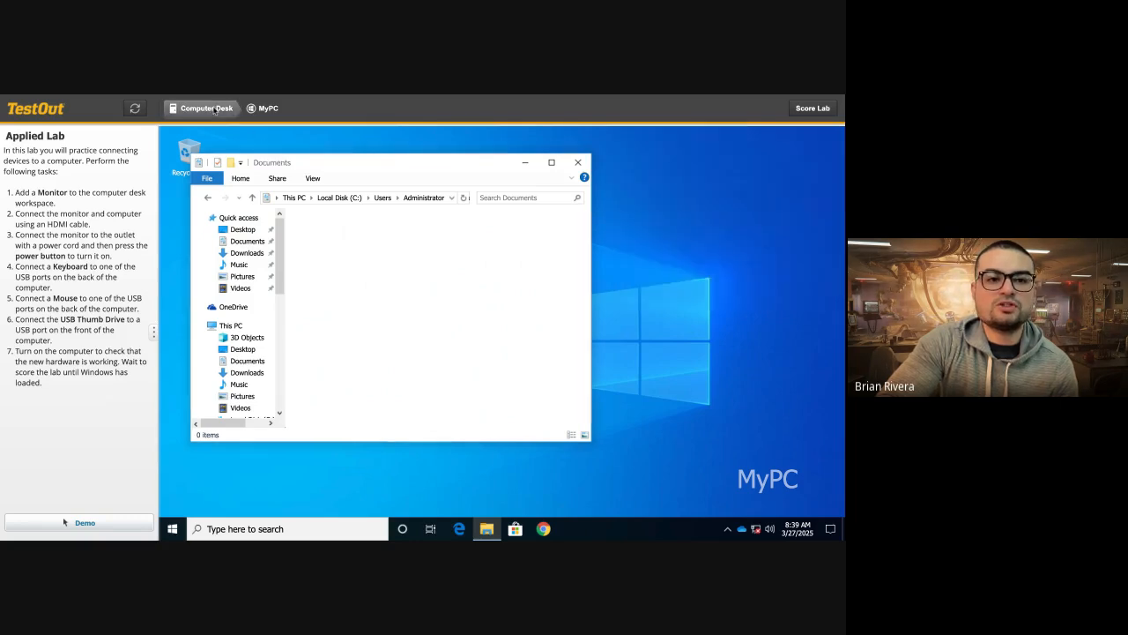
{"action": "left_click", "coordinate": [809, 111]}
{"action": "left_click", "coordinate": [534, 368]}
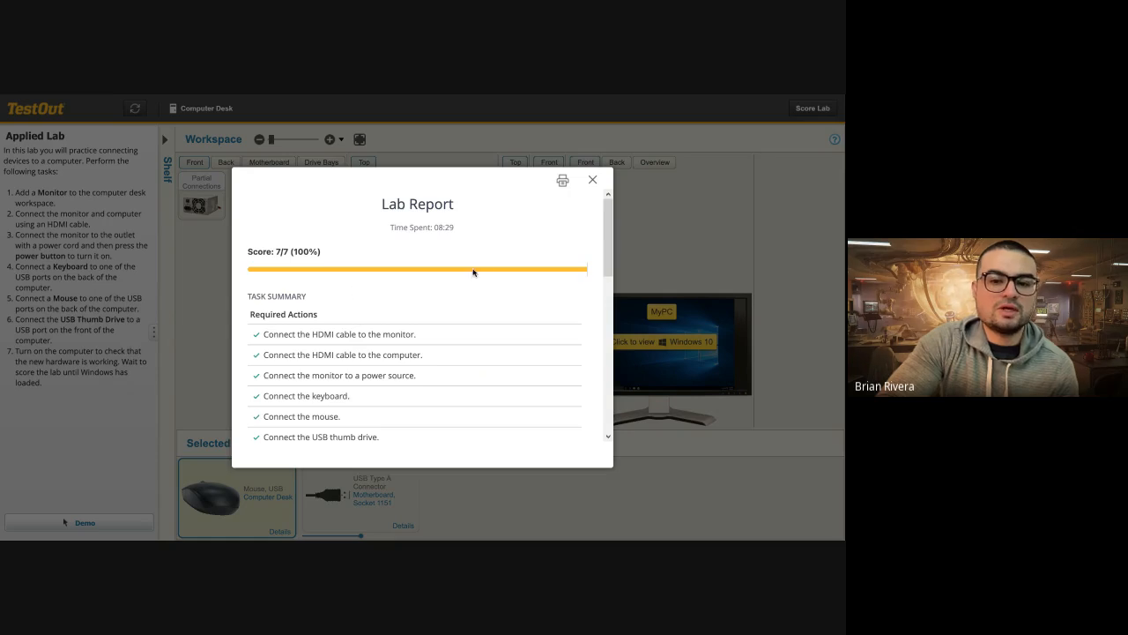
{"action": "left_click_drag", "start_coordinate": [609, 258], "coordinate": [605, 464]}
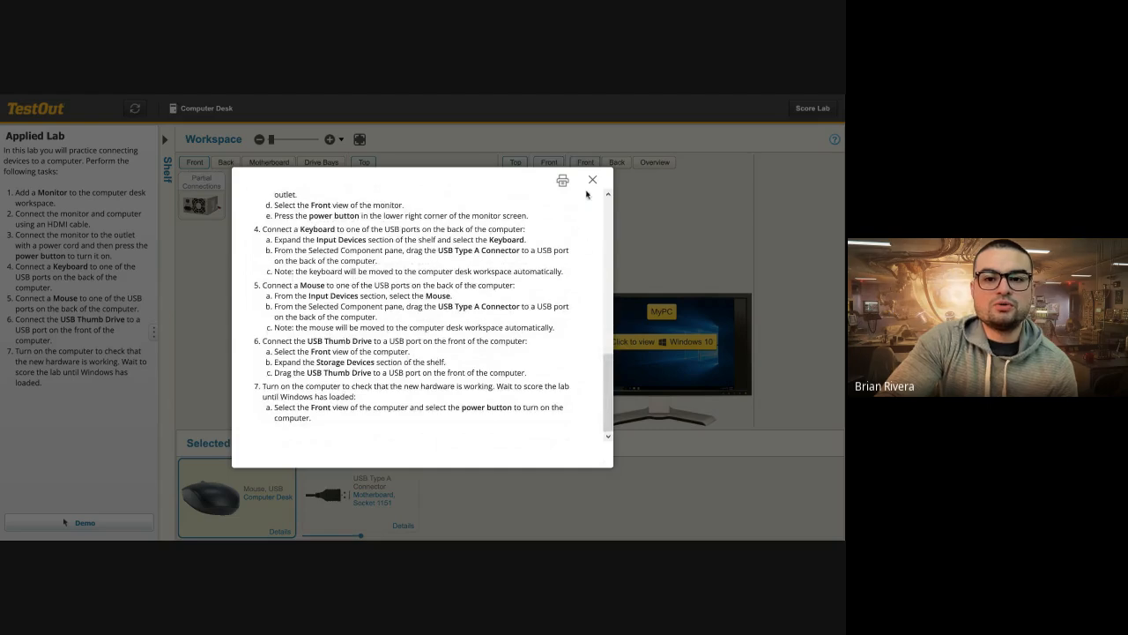